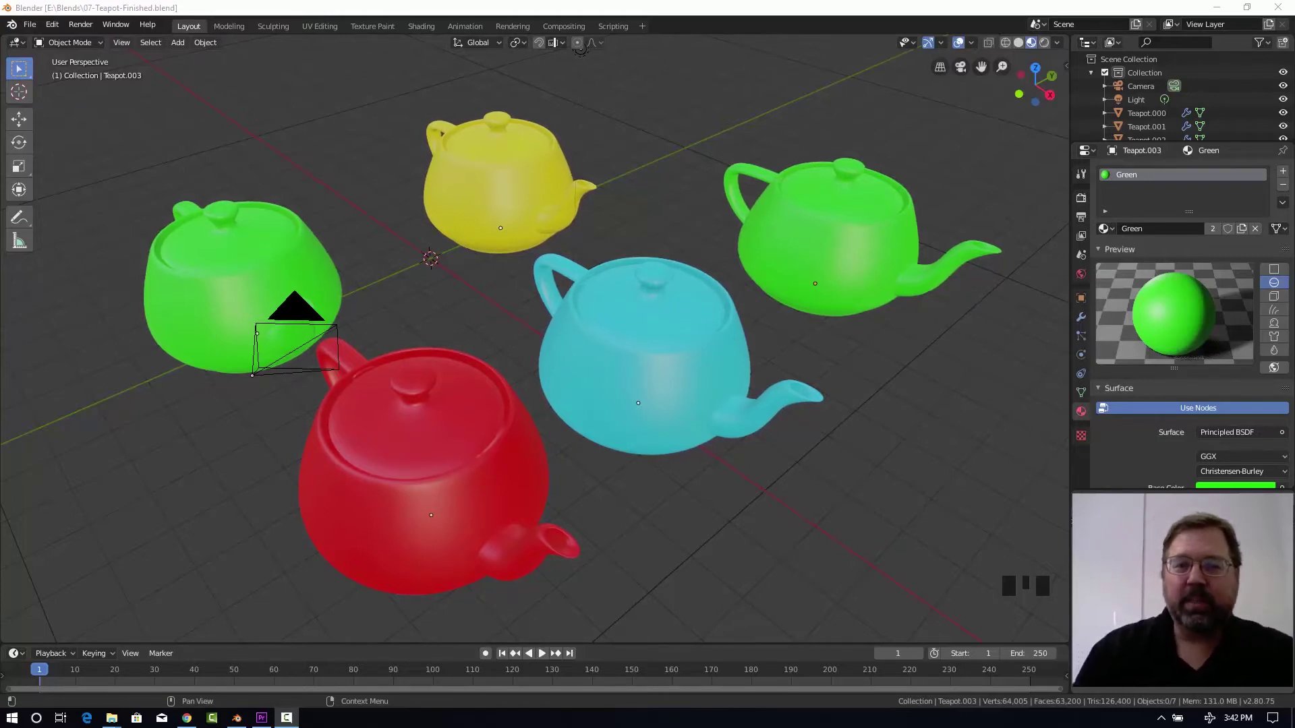
# Open Blender's Preferences on the Add-ons section and move the window to the middle.
pyautogui.click(734, 485)
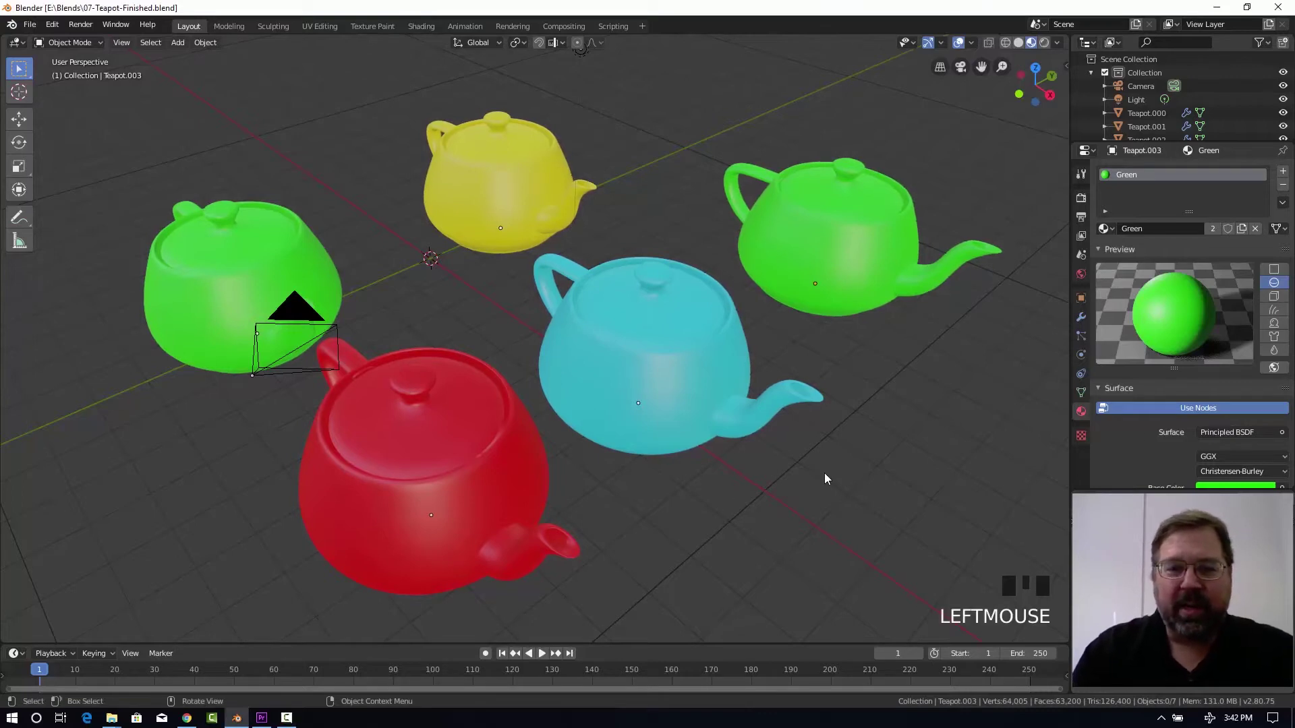
pyautogui.click(52, 25)
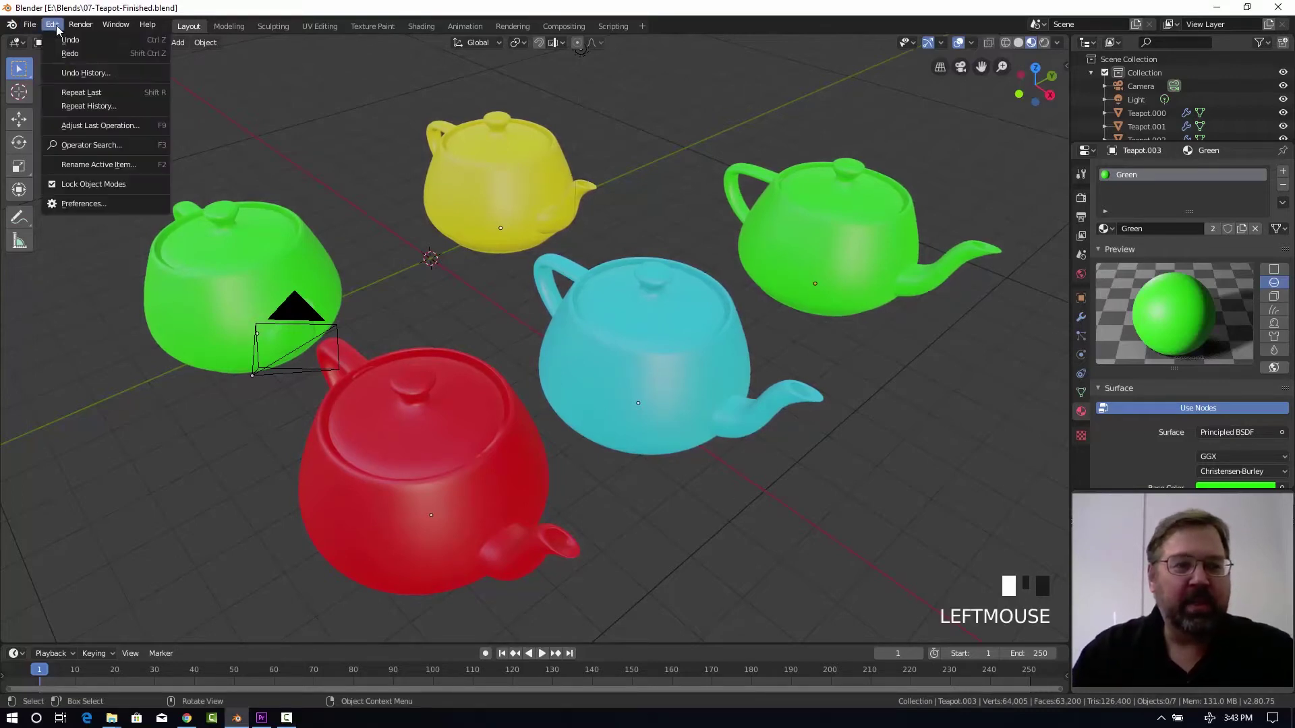
pyautogui.click(87, 204)
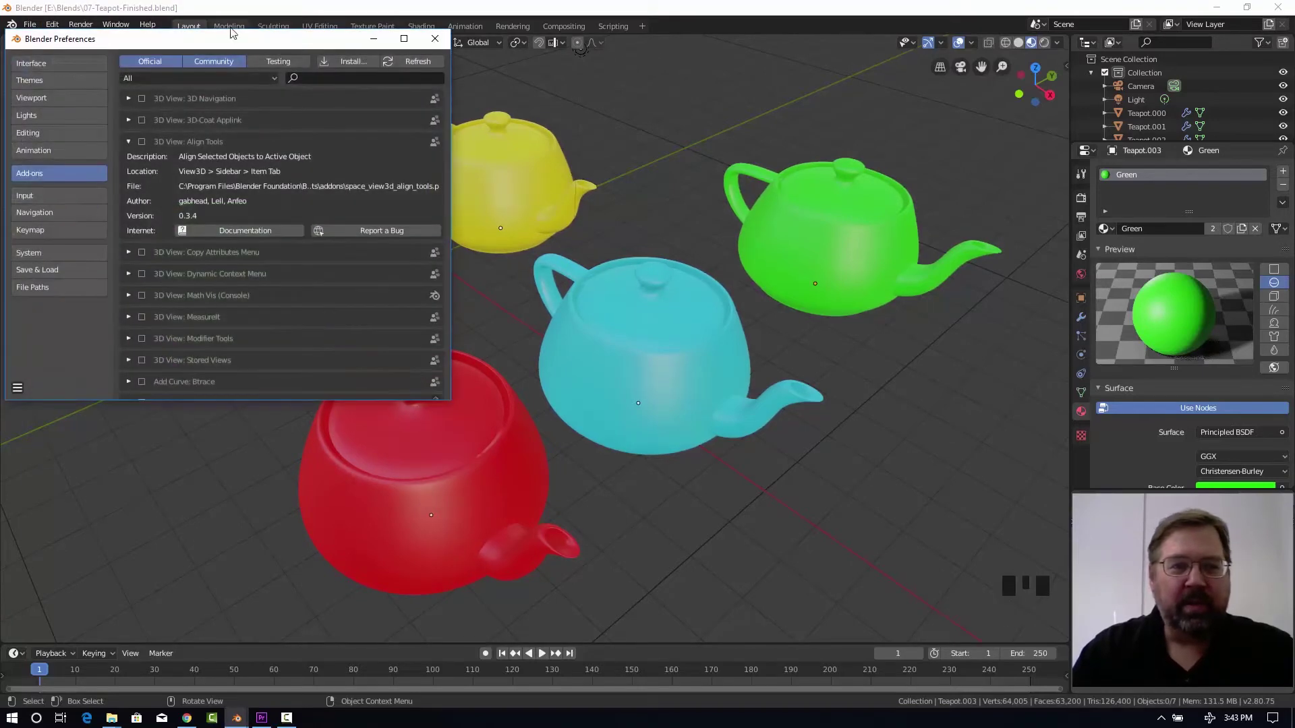
pyautogui.moveTo(231, 46); pyautogui.dragTo(535, 95)
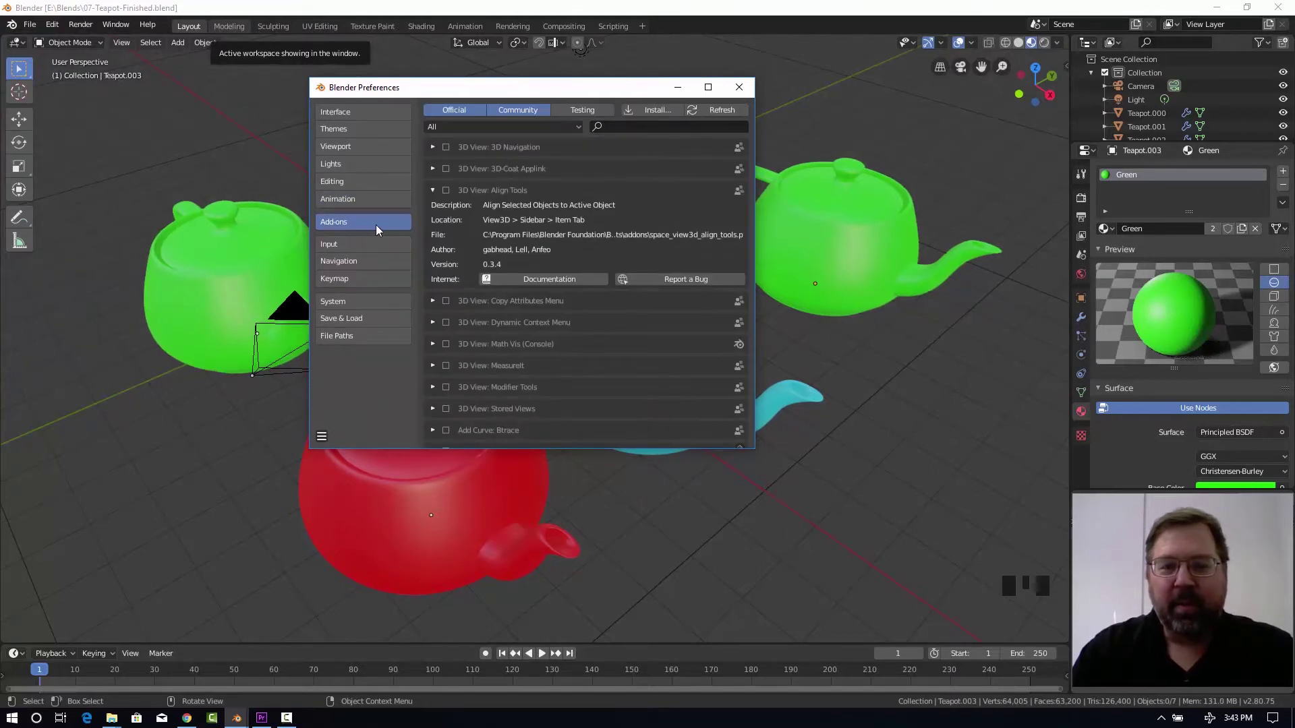
# Search the add-ons for 'align' and enable 3D View: Align Tools.
pyautogui.click(621, 124)
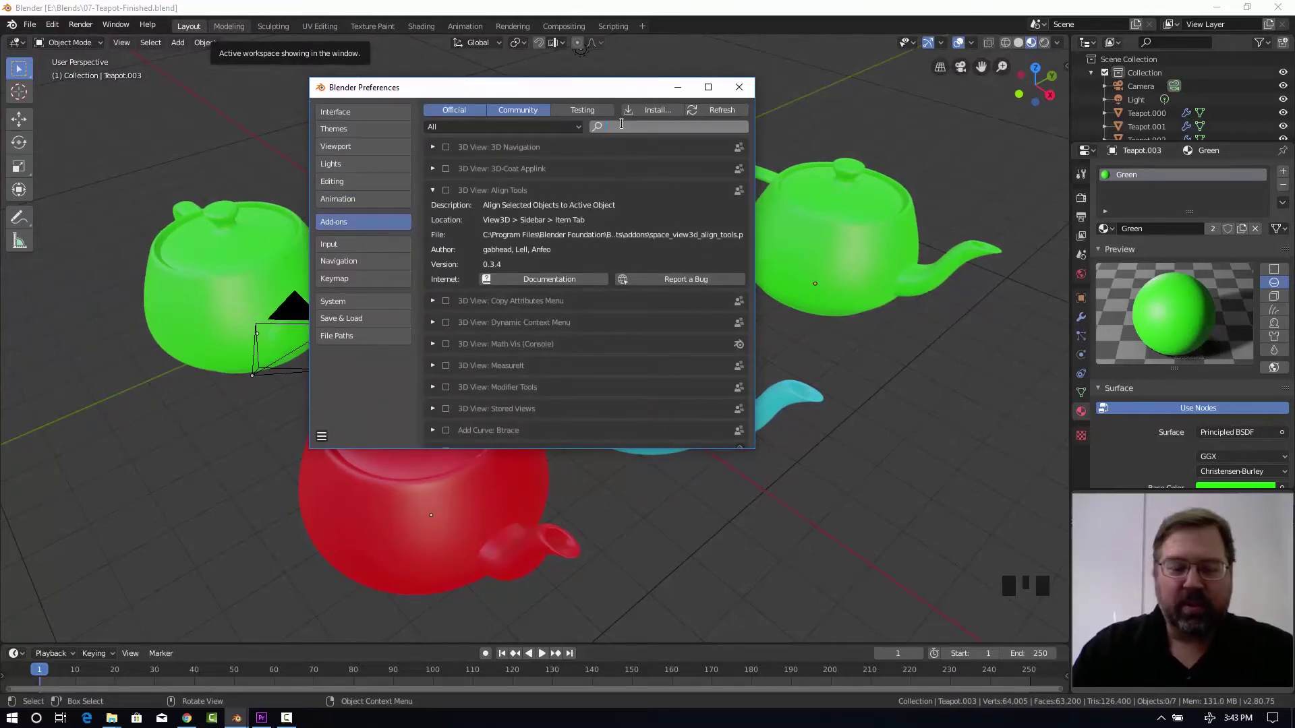
pyautogui.write('a')
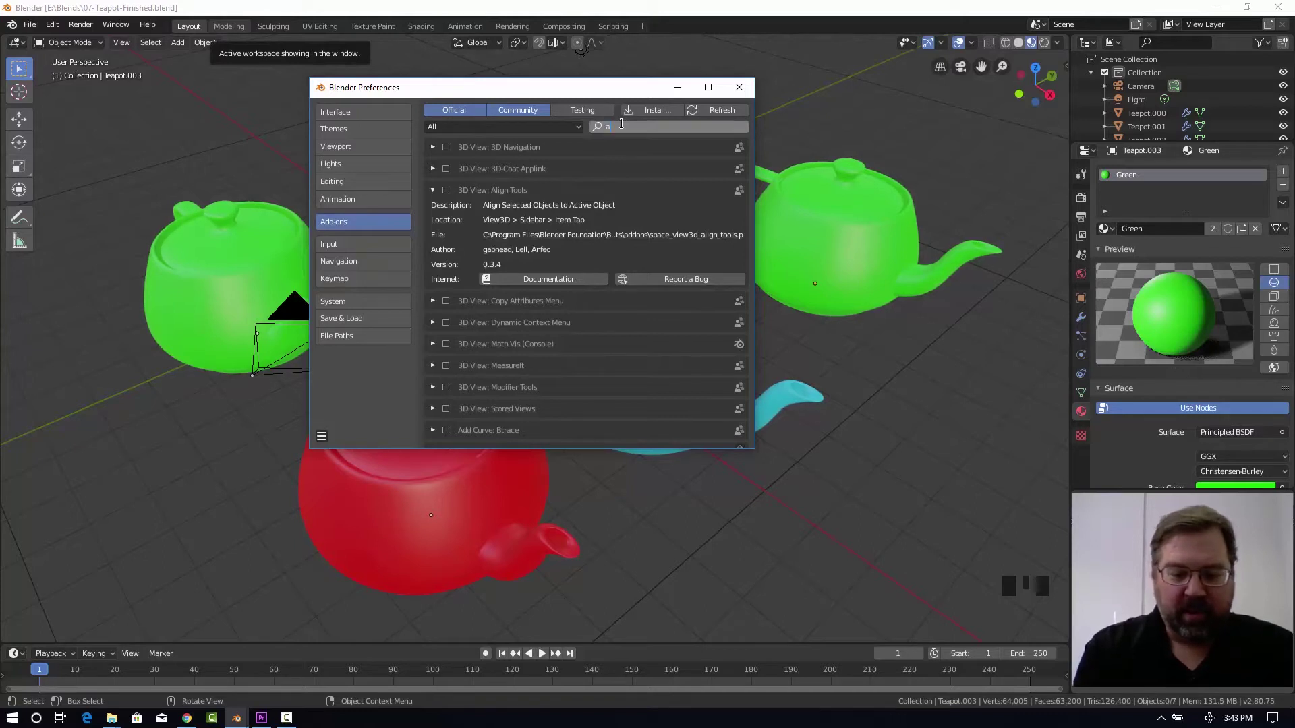
pyautogui.write('lign')
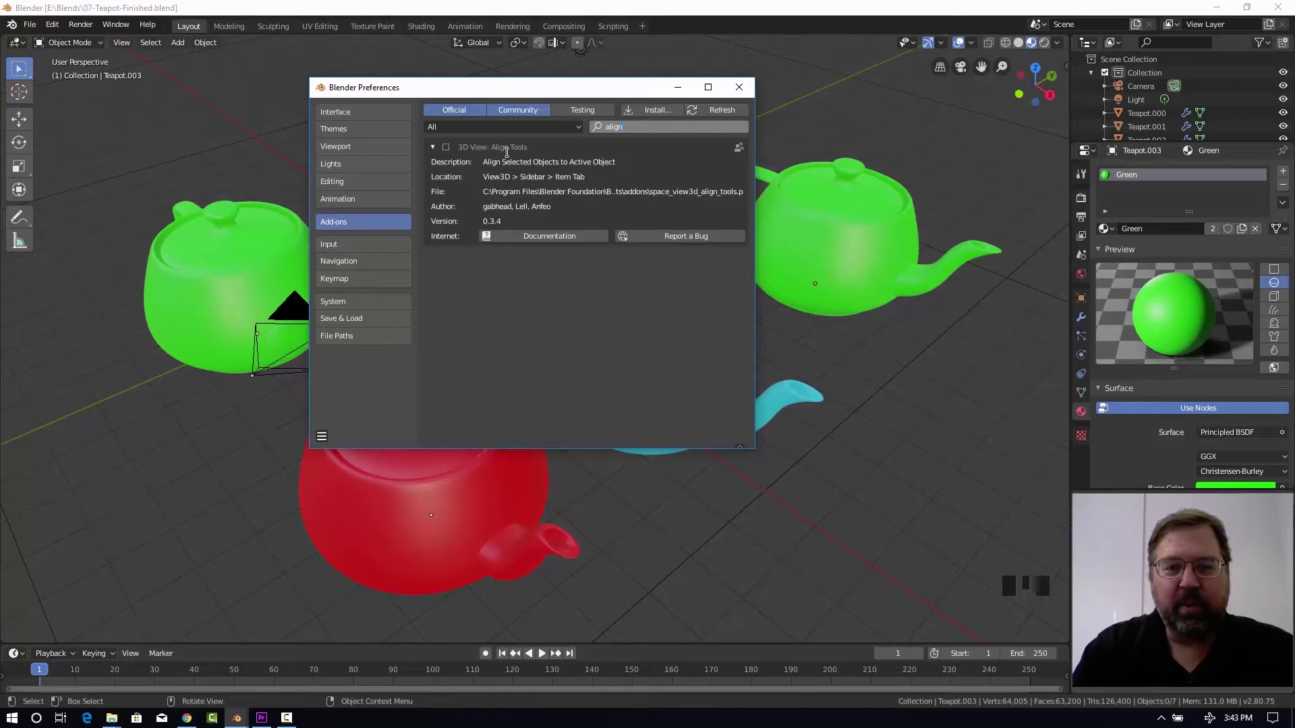
pyautogui.click(433, 148)
pyautogui.click(433, 148)
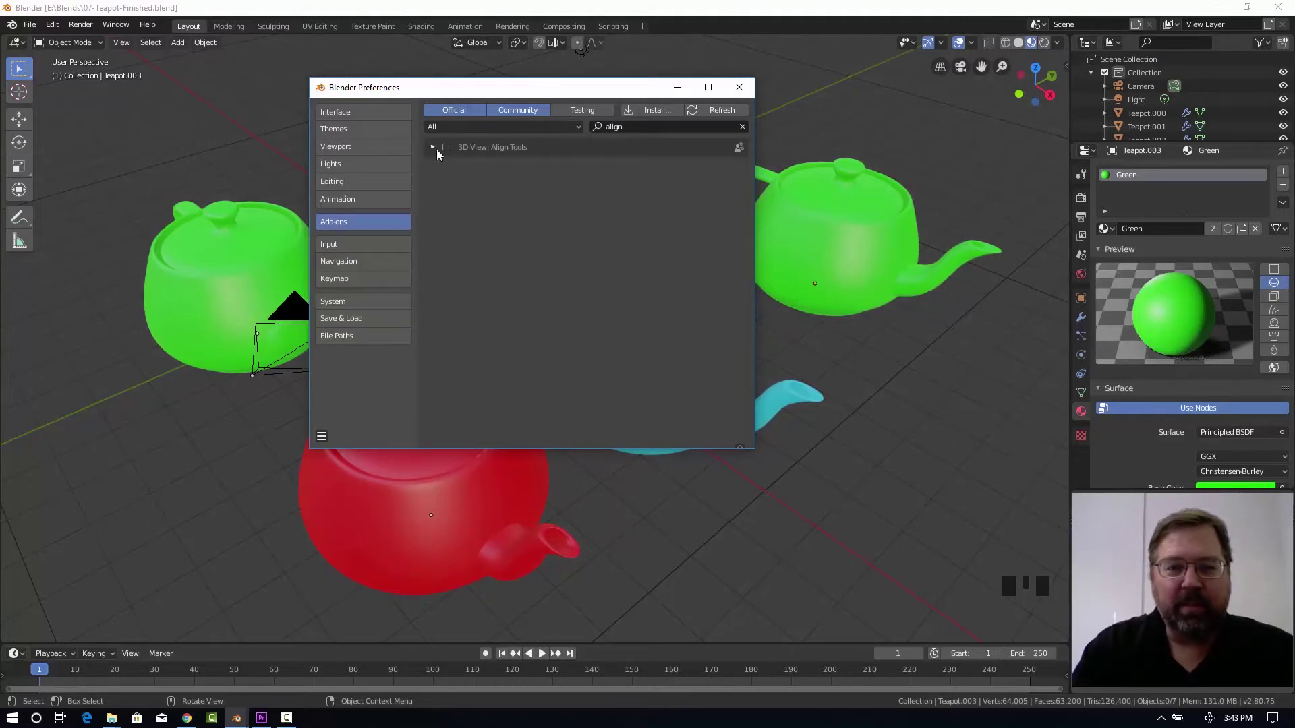
pyautogui.click(445, 148)
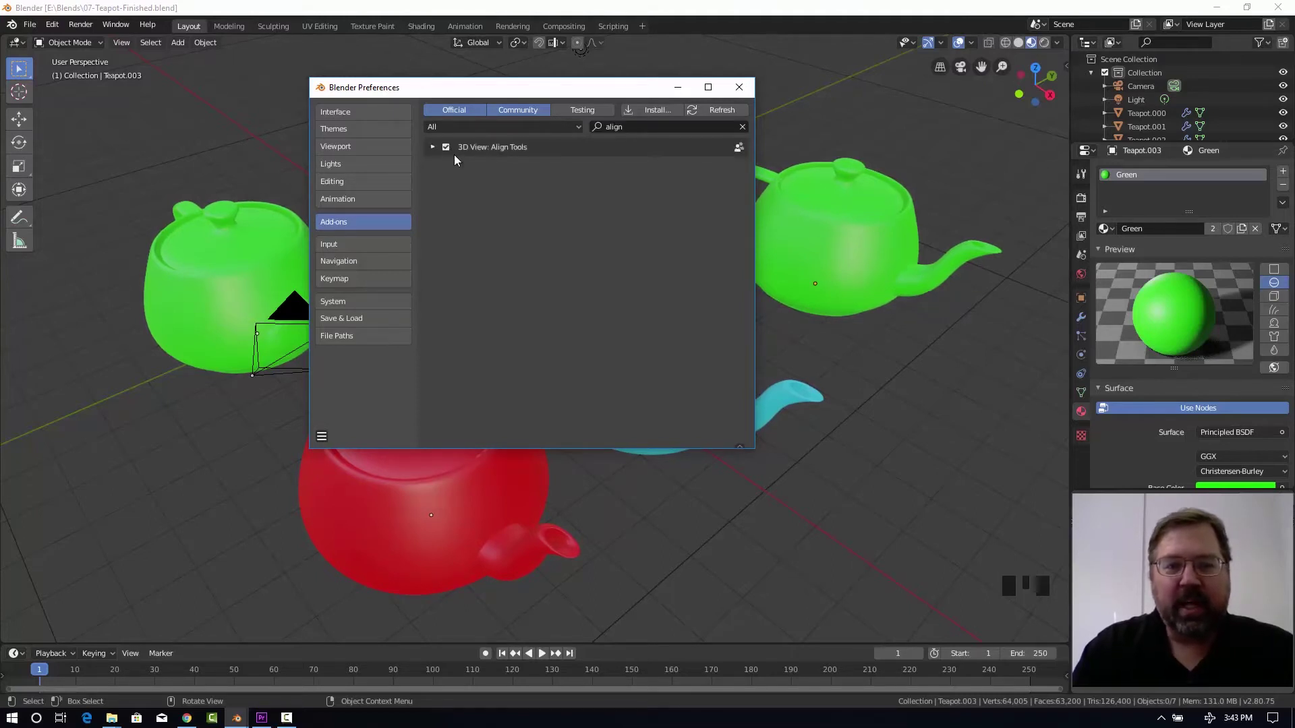
pyautogui.click(321, 437)
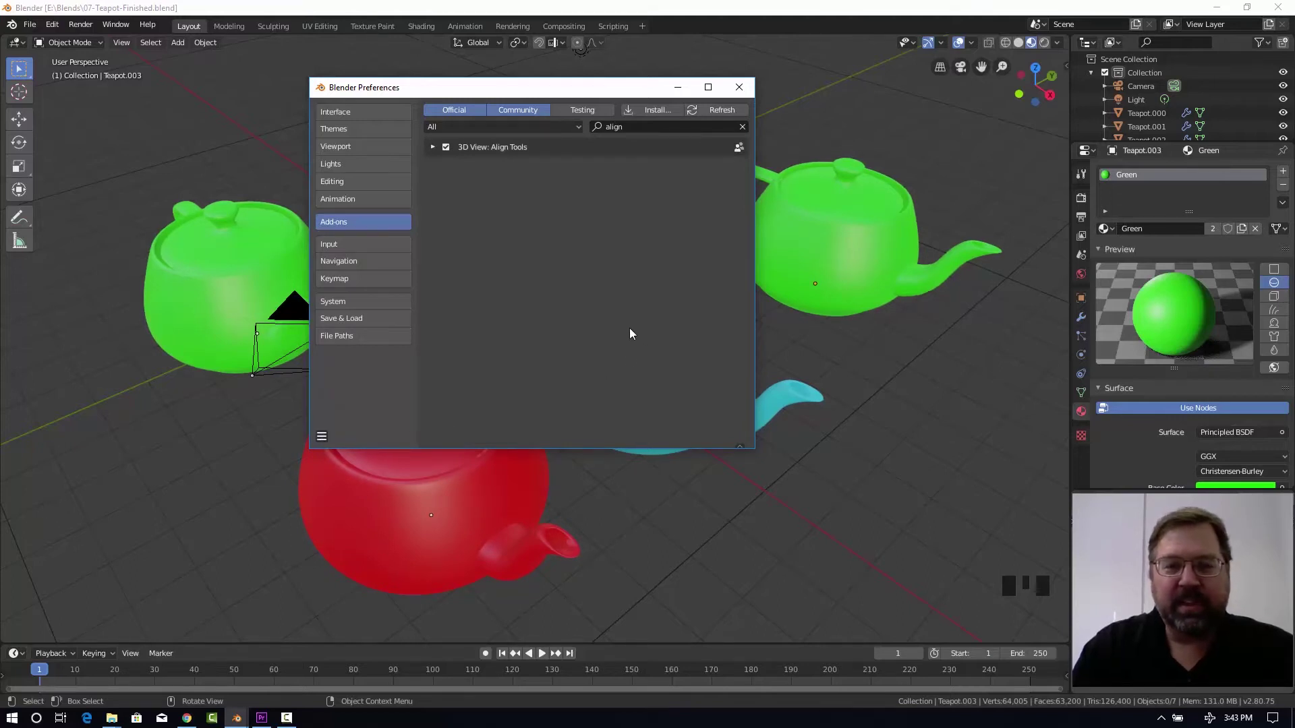
# Close Preferences, select the left green Teapot.001, and show the Align Tools panel in the sidebar.
pyautogui.click(744, 88)
pyautogui.click(298, 255)
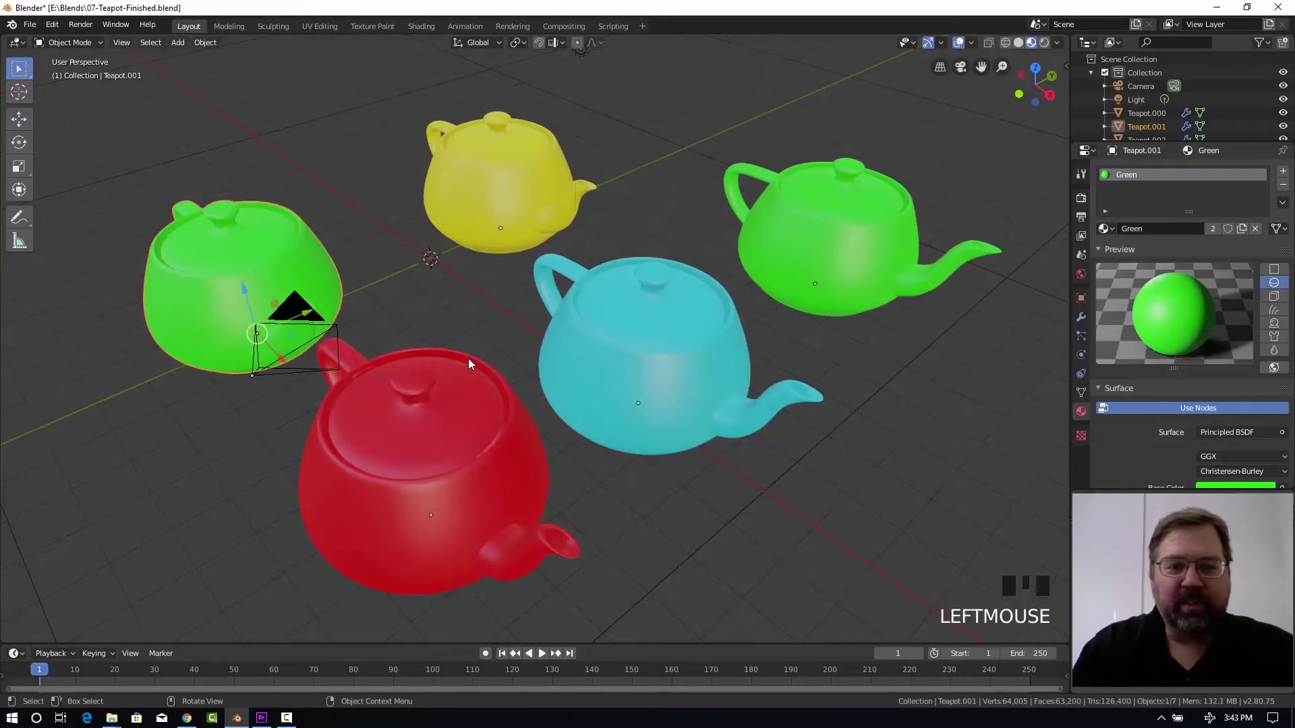
pyautogui.click(1066, 67)
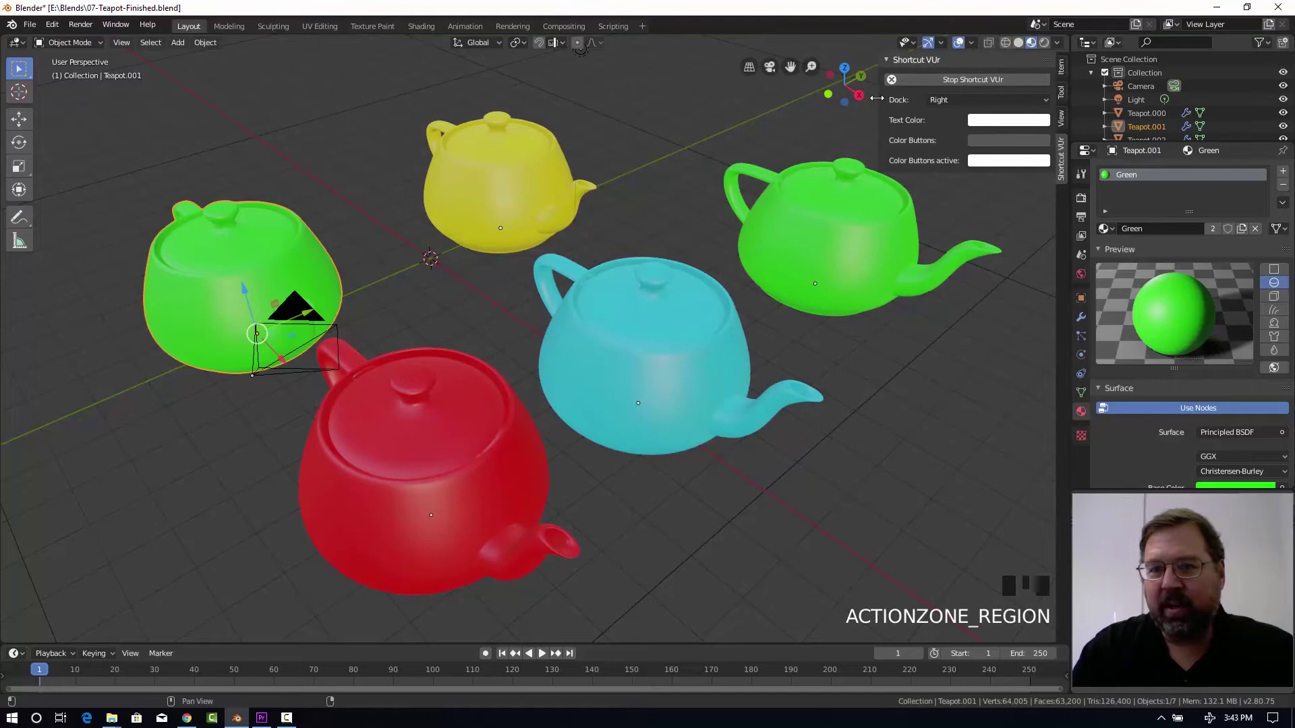
pyautogui.moveTo(880, 94); pyautogui.dragTo(1063, 92)
pyautogui.click(1065, 76)
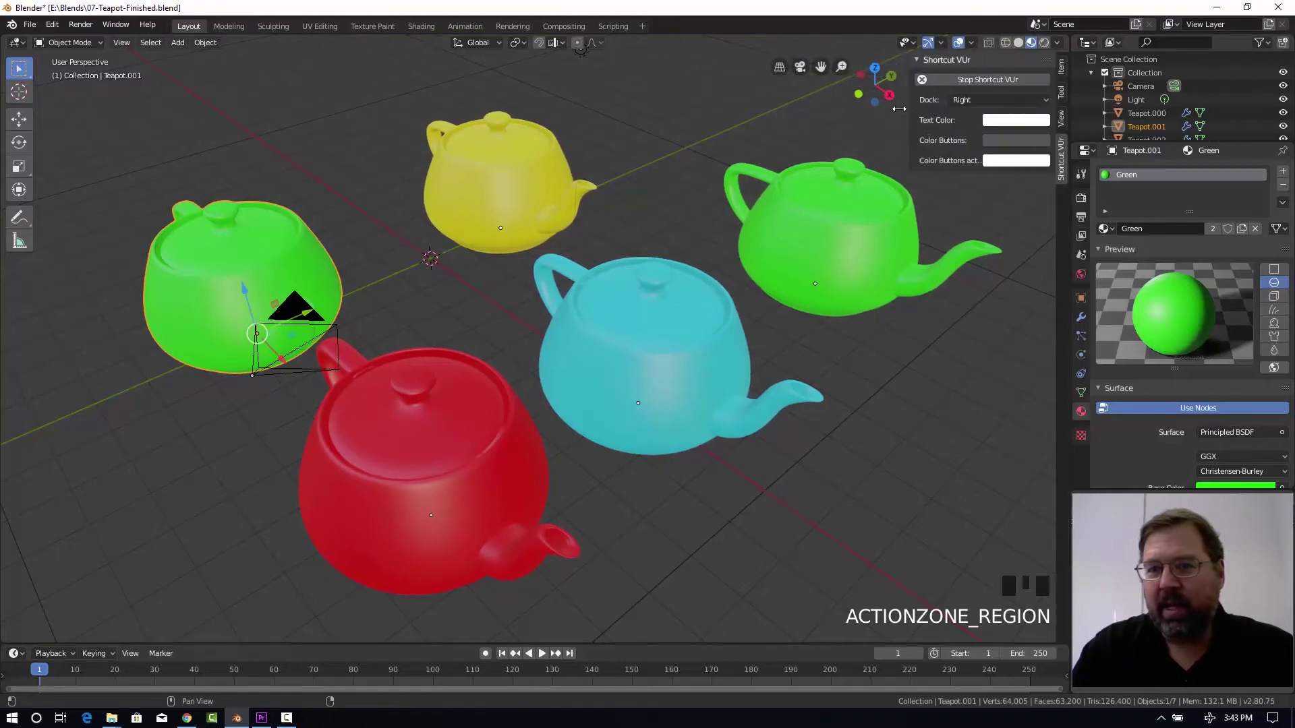
pyautogui.click(1062, 69)
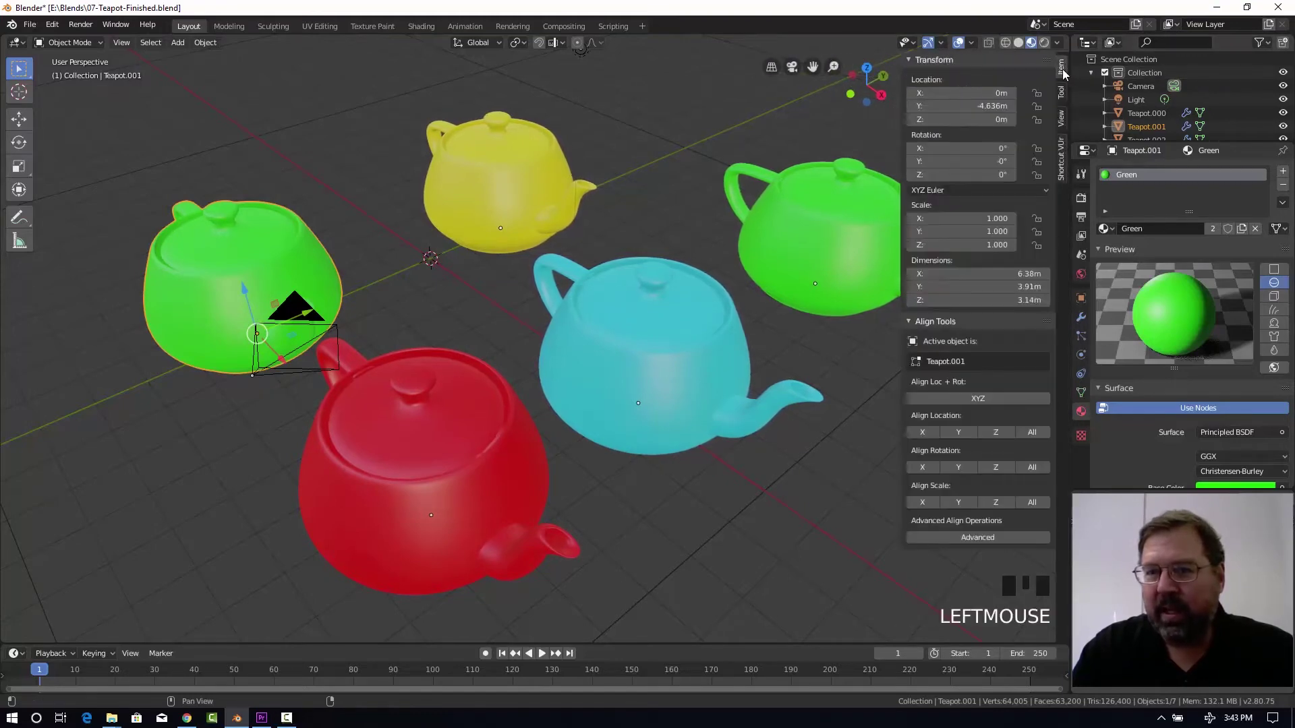
pyautogui.click(911, 321)
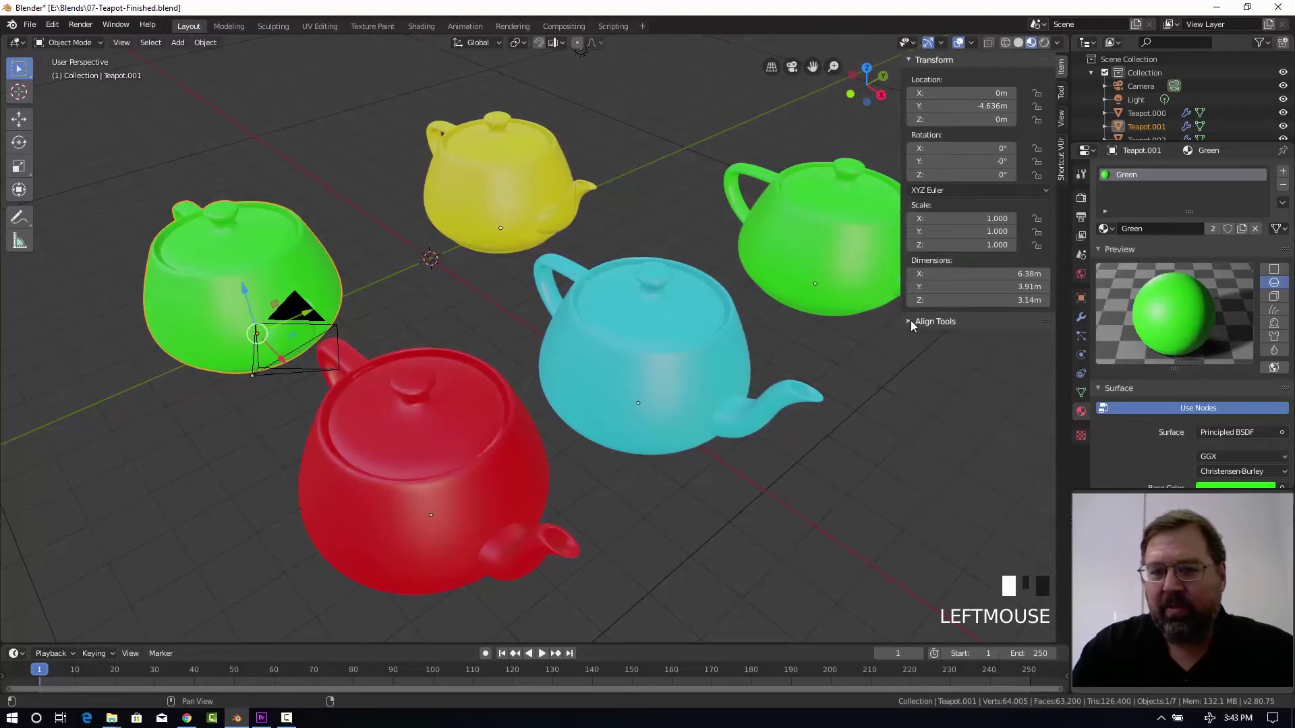
pyautogui.click(911, 321)
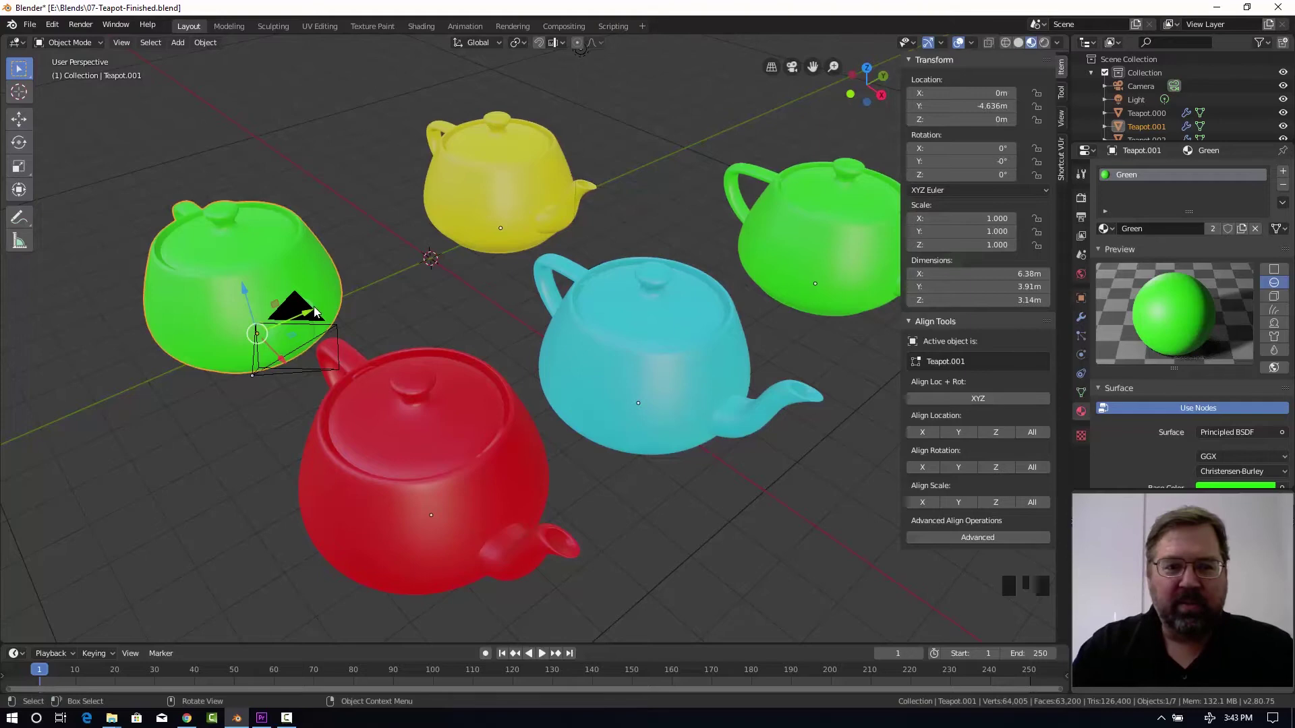
# Slide the left green teapot back and try the Move, Rotate, Scale and Transform tools.
pyautogui.moveTo(289, 313); pyautogui.dragTo(320, 301)
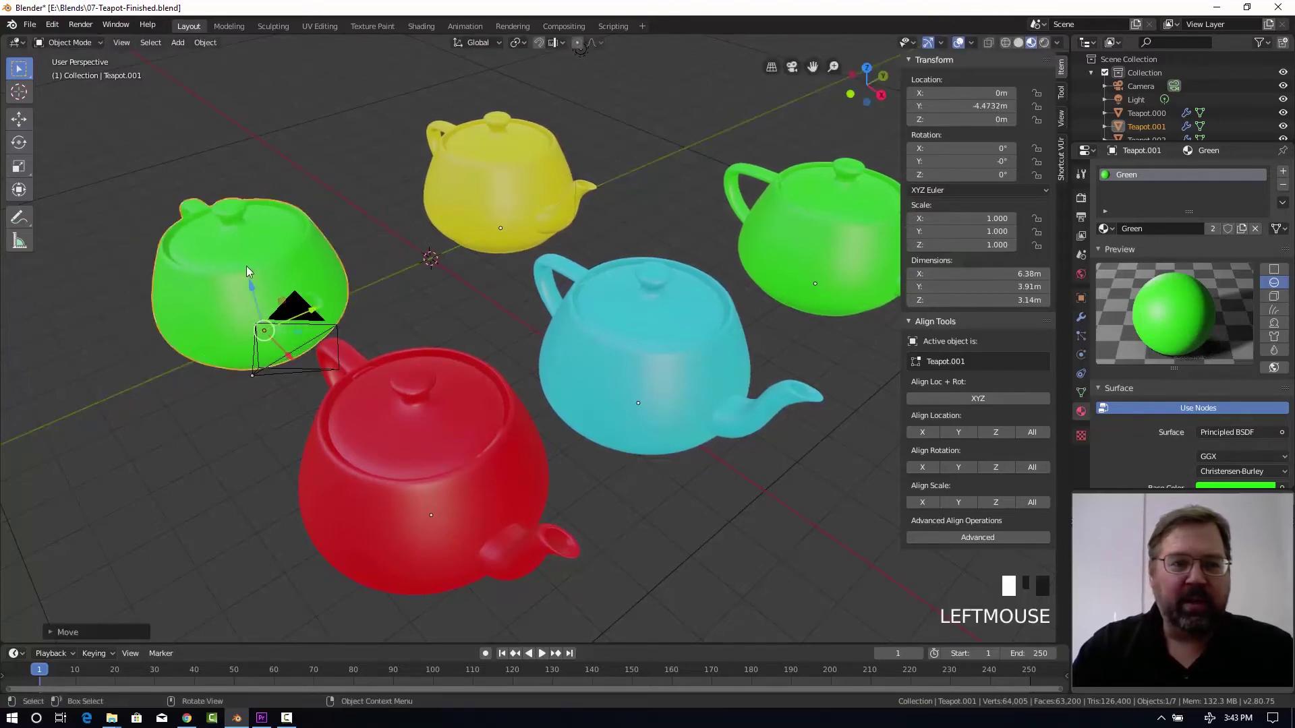
pyautogui.click(19, 119)
pyautogui.click(22, 145)
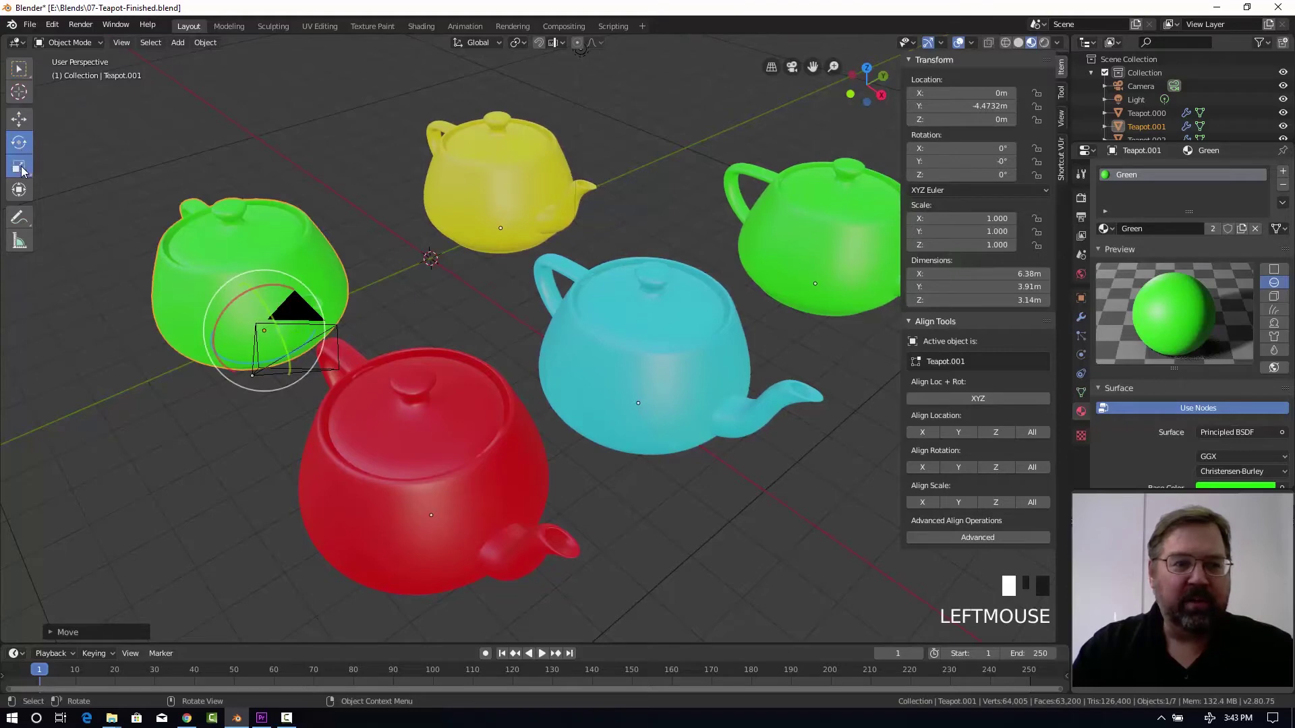
pyautogui.click(19, 166)
pyautogui.click(18, 190)
pyautogui.click(18, 165)
pyautogui.click(19, 142)
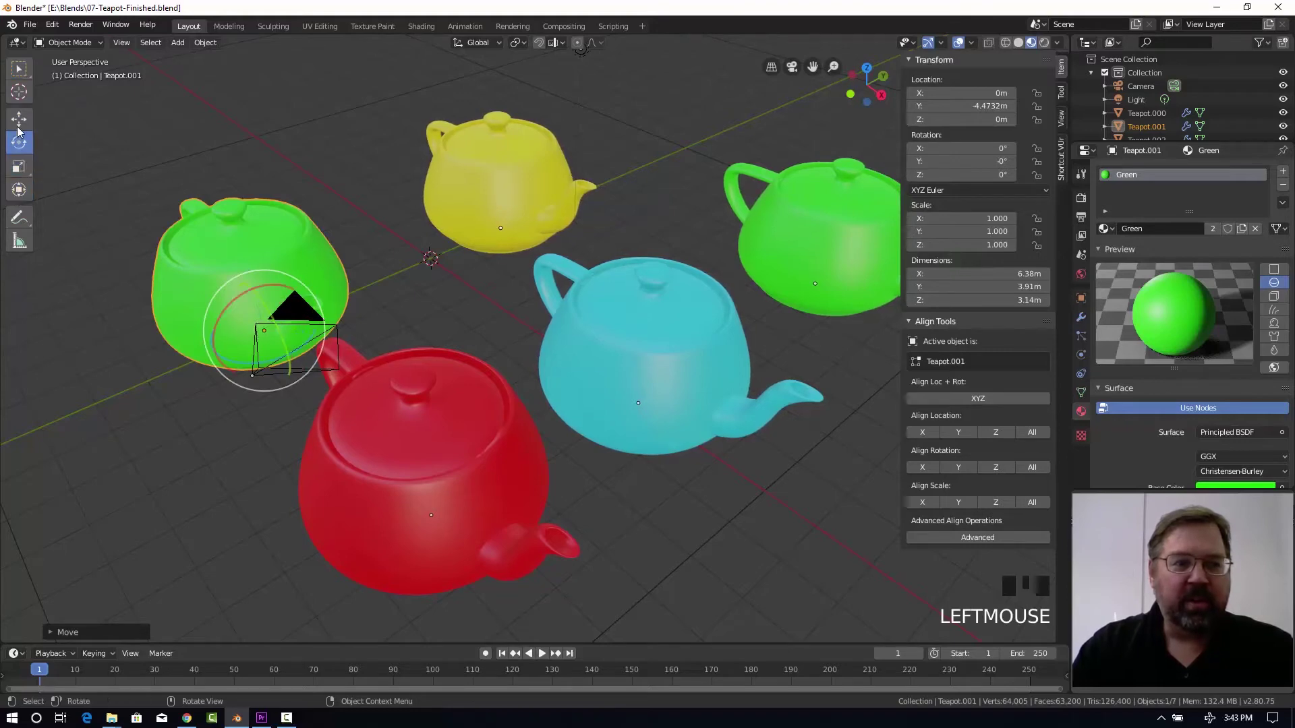
pyautogui.click(19, 119)
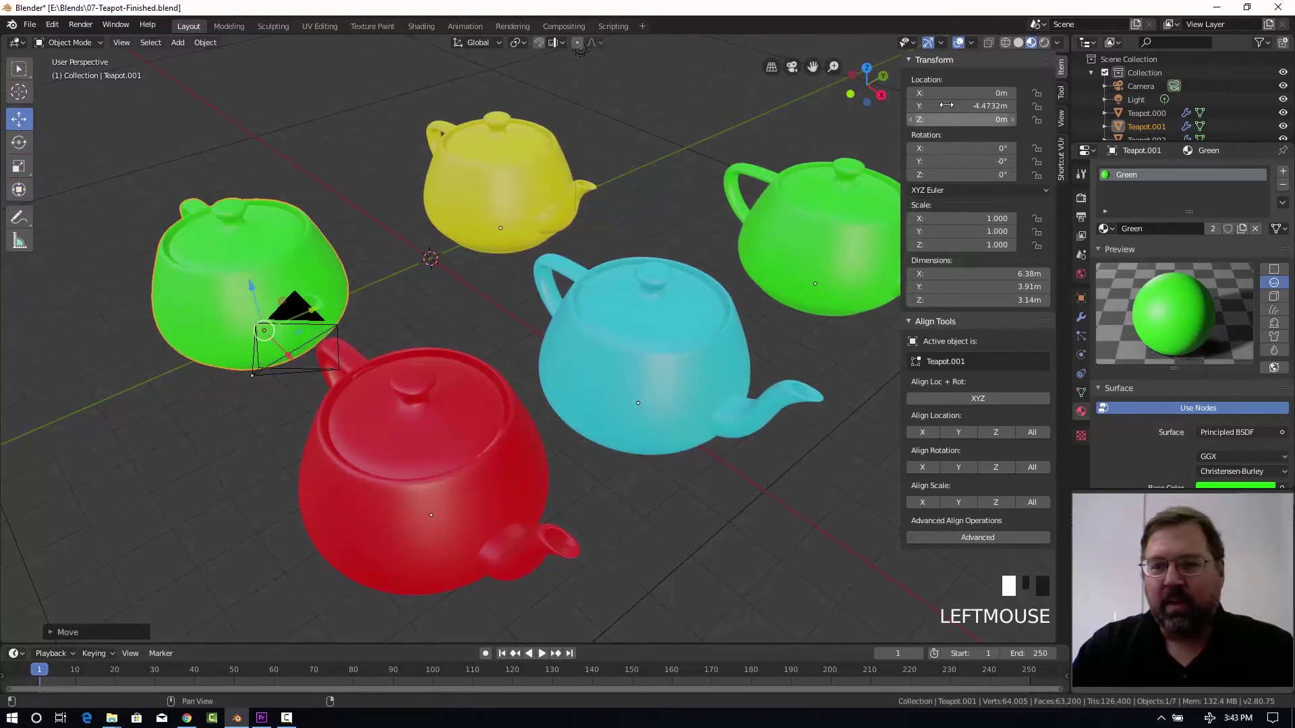
# Edit the green teapot's Y location to 4, then drag it back toward the camera.
pyautogui.moveTo(958, 106); pyautogui.dragTo(976, 105)
pyautogui.click(1013, 105)
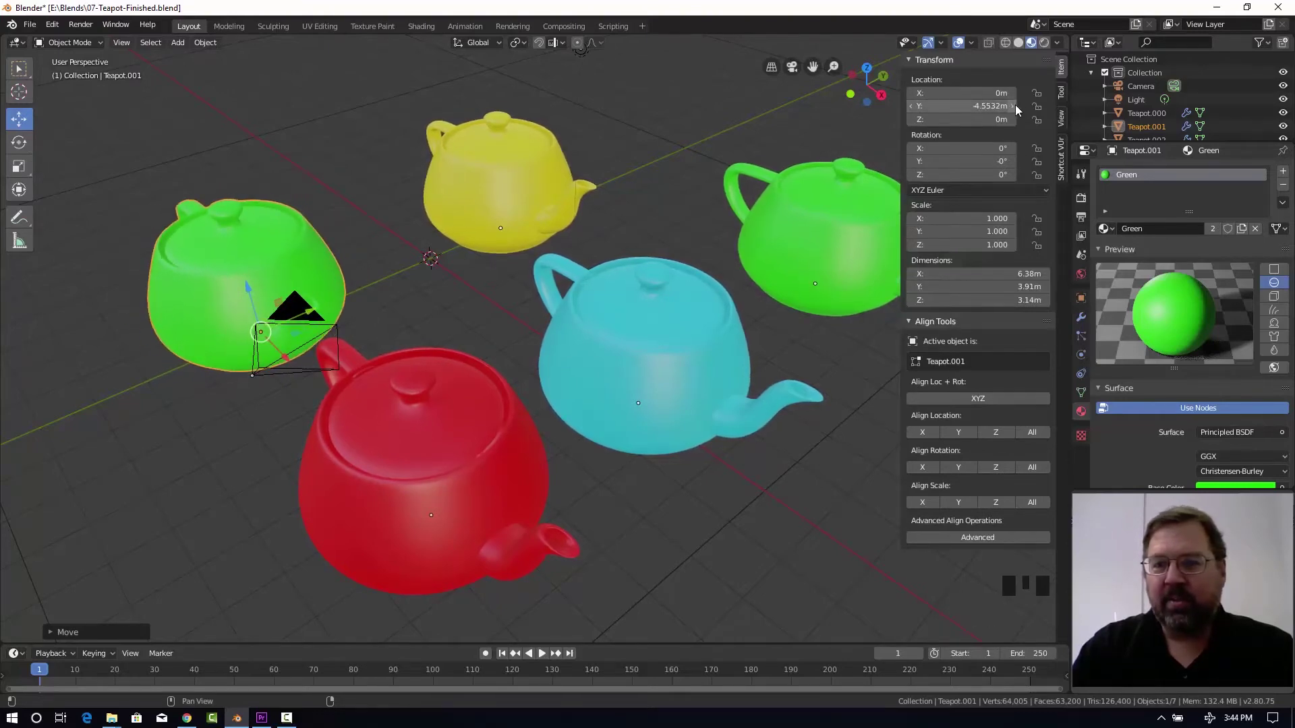
pyautogui.click(1013, 107)
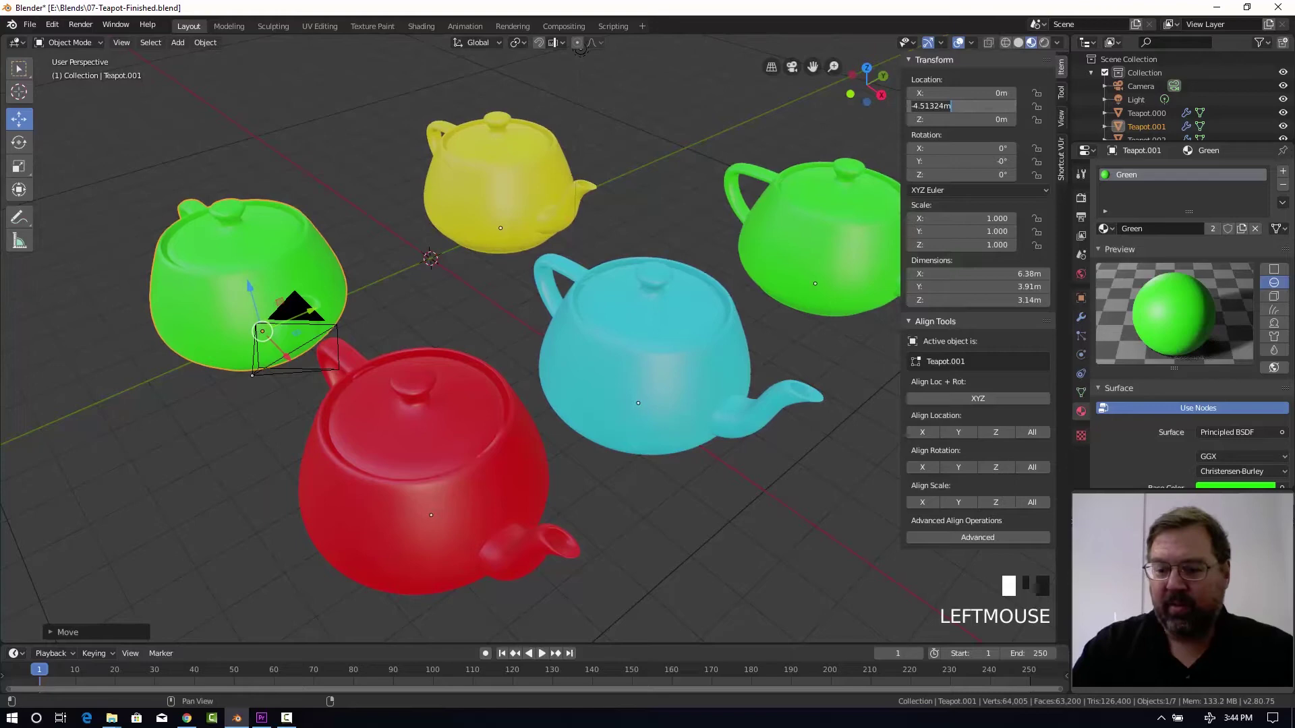
pyautogui.write('4')
pyautogui.press('Return')
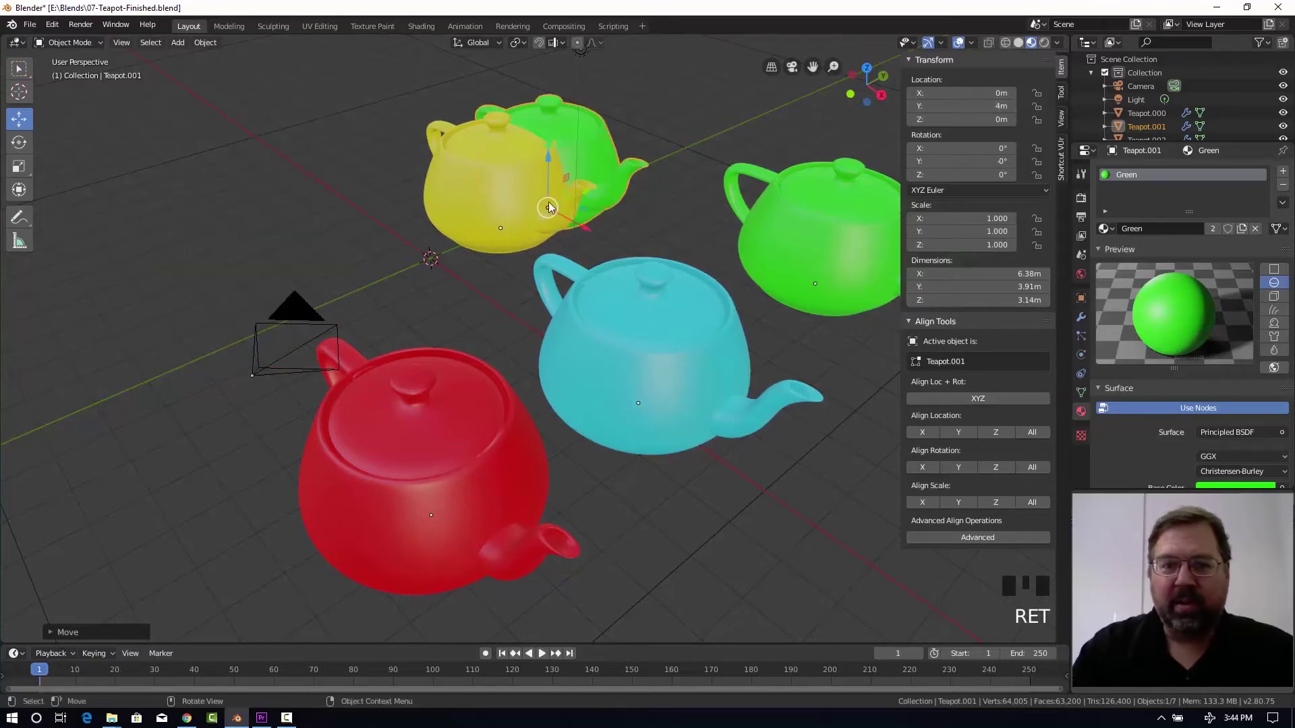
pyautogui.moveTo(573, 200); pyautogui.dragTo(280, 328)
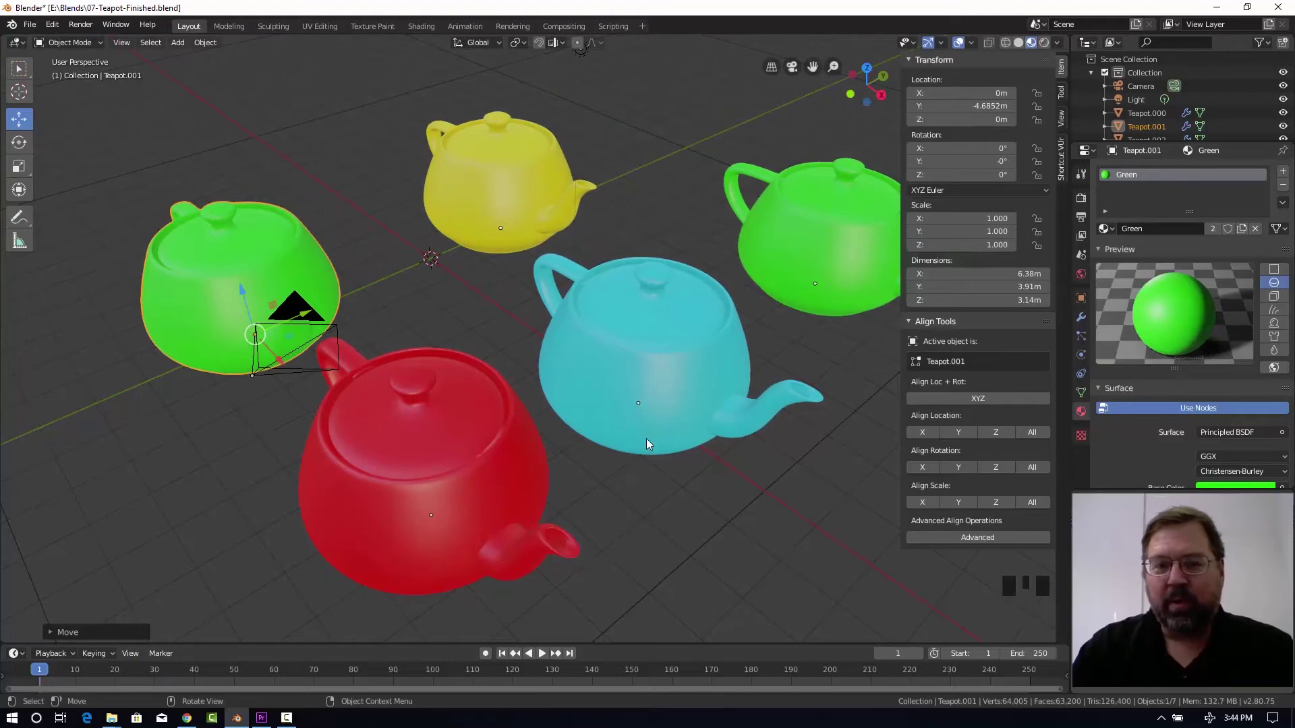
# Select all five teapots with the left green Teapot.001 as the active alignment target.
pyautogui.scroll(-3, 532, 463)
pyautogui.moveTo(532, 460); pyautogui.dragTo(570, 451, button='middle')
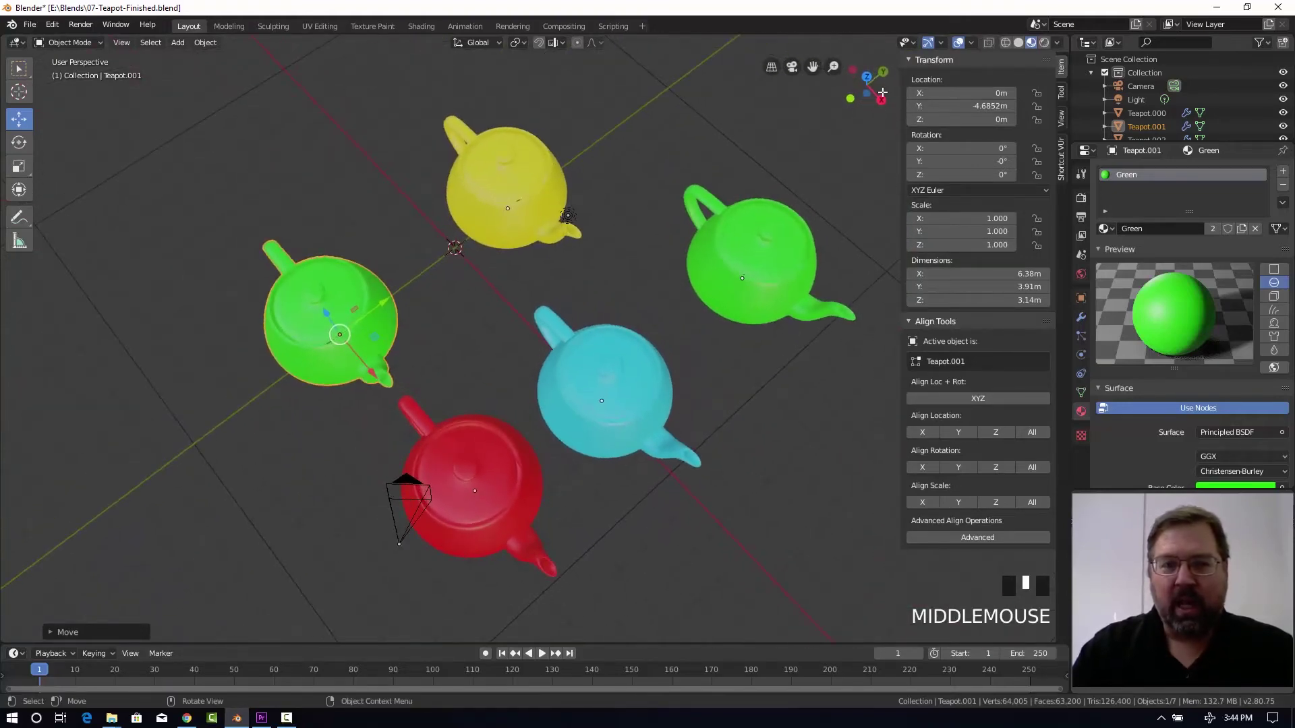
pyautogui.scroll(-2, 473, 288)
pyautogui.keyDown('shift'); pyautogui.moveTo(541, 296); pyautogui.dragTo(486, 312, button='middle'); pyautogui.keyUp('shift')
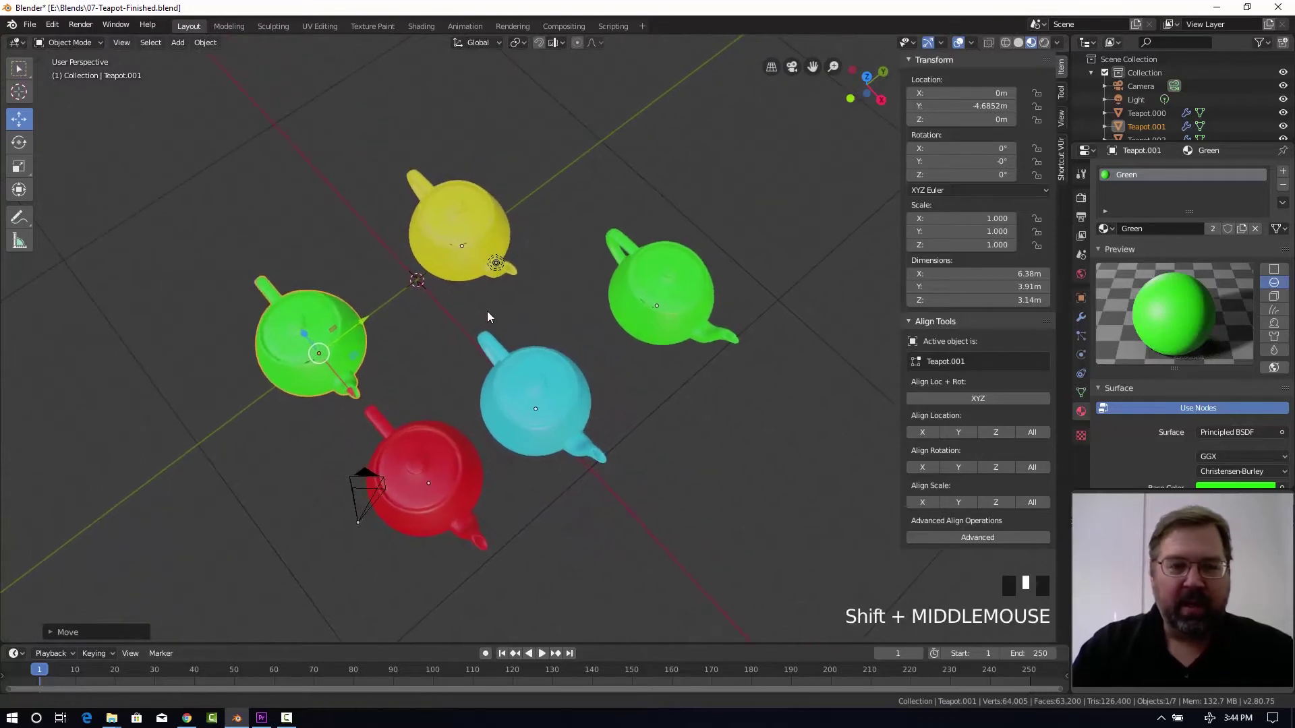
pyautogui.keyDown('shift'); pyautogui.click(430, 181); pyautogui.keyUp('shift')
pyautogui.keyDown('shift'); pyautogui.click(666, 274); pyautogui.keyUp('shift')
pyautogui.keyDown('shift'); pyautogui.click(579, 379); pyautogui.keyUp('shift')
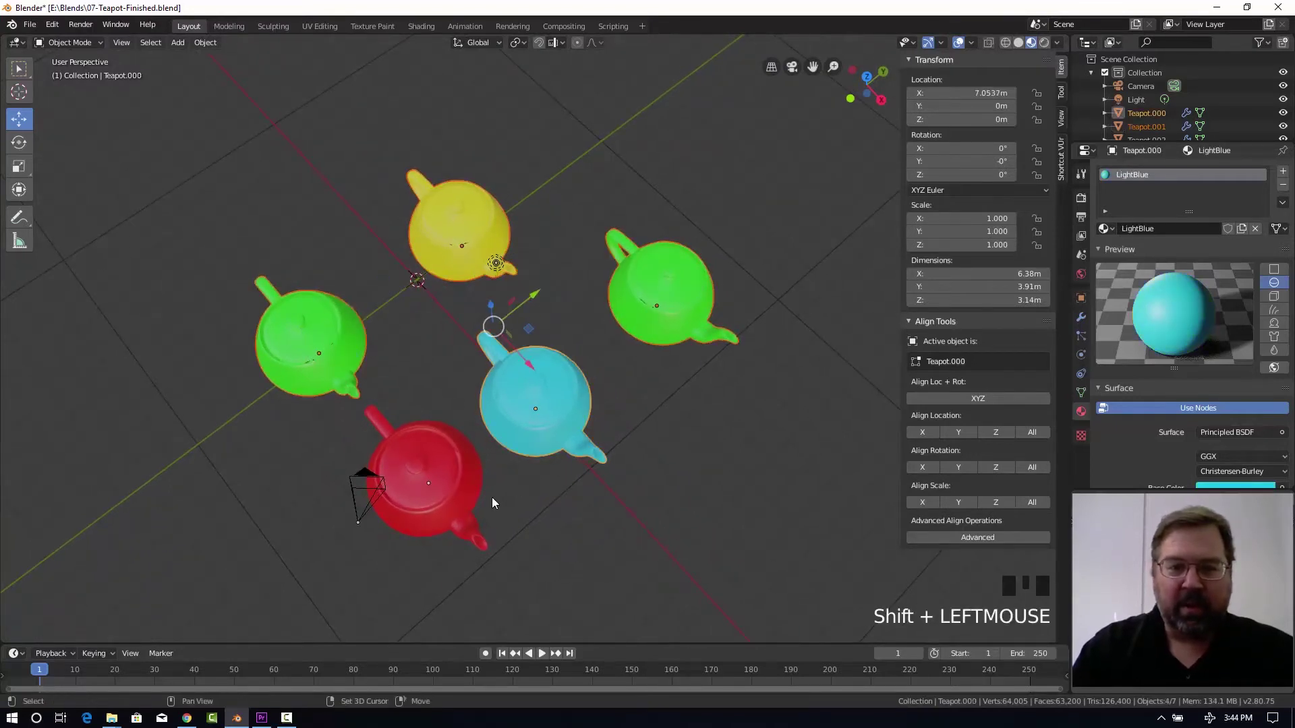
pyautogui.keyDown('shift'); pyautogui.click(488, 499); pyautogui.keyUp('shift')
pyautogui.keyDown('shift'); pyautogui.click(328, 342); pyautogui.keyUp('shift')
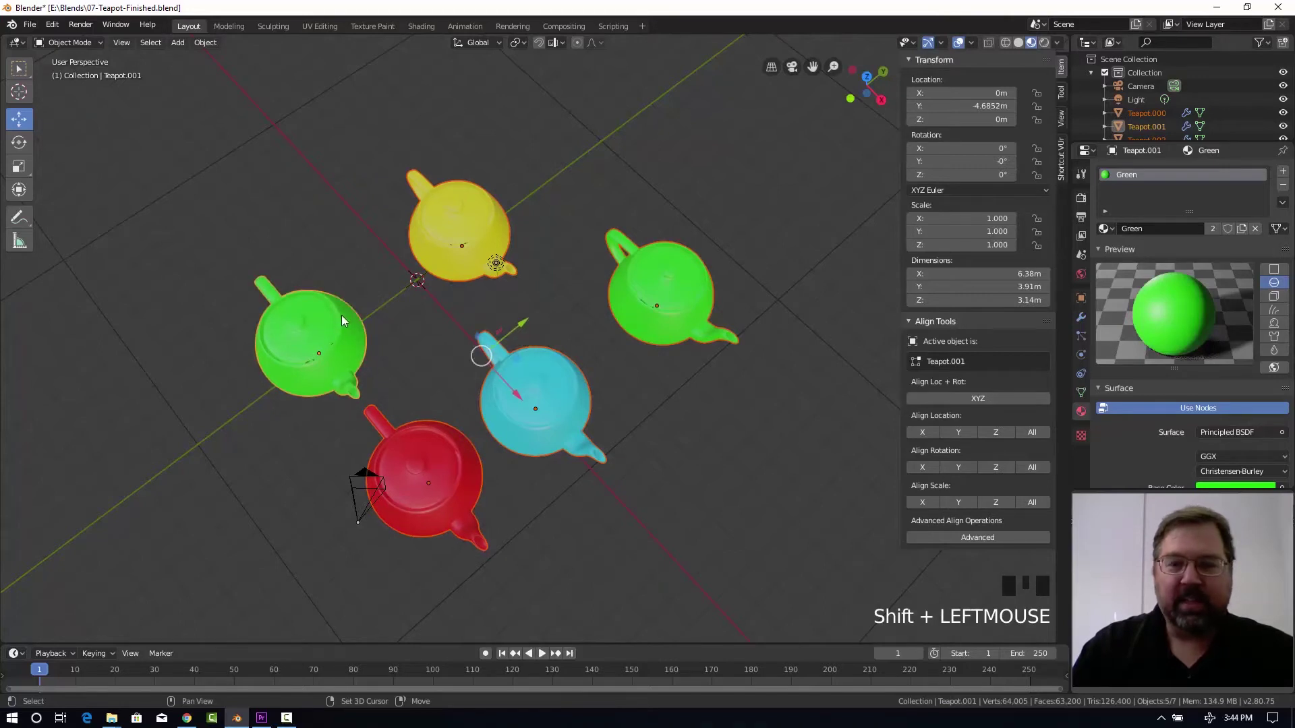
# Switch viewport shading to Solid and reframe the view around the teapots.
pyautogui.click(1019, 42)
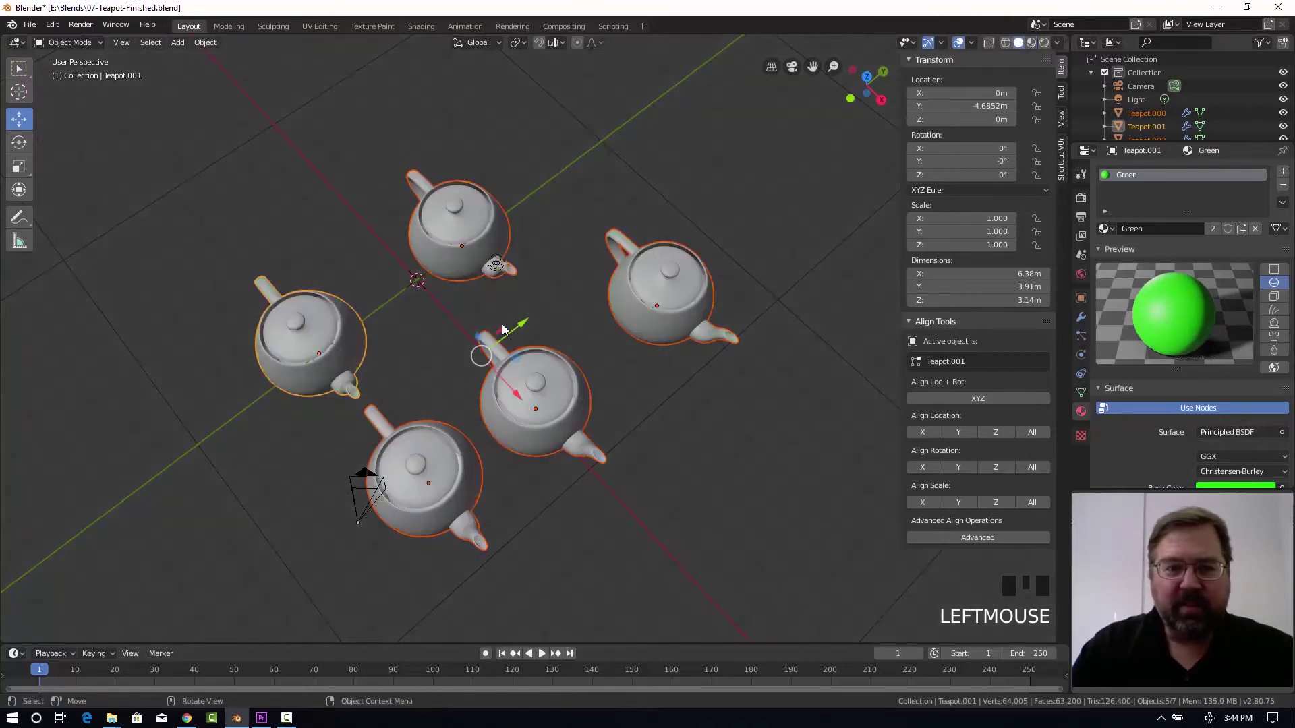
pyautogui.moveTo(502, 329)
pyautogui.keyDown('shift'); pyautogui.mouseDown(button='middle')
pyautogui.moveTo(535, 299)
pyautogui.moveTo(487, 322)
pyautogui.mouseUp(button='middle'); pyautogui.keyUp('shift')
pyautogui.scroll(3, 408, 342)
pyautogui.keyDown('shift'); pyautogui.moveTo(407, 342); pyautogui.dragTo(562, 290, button='middle'); pyautogui.keyUp('shift')
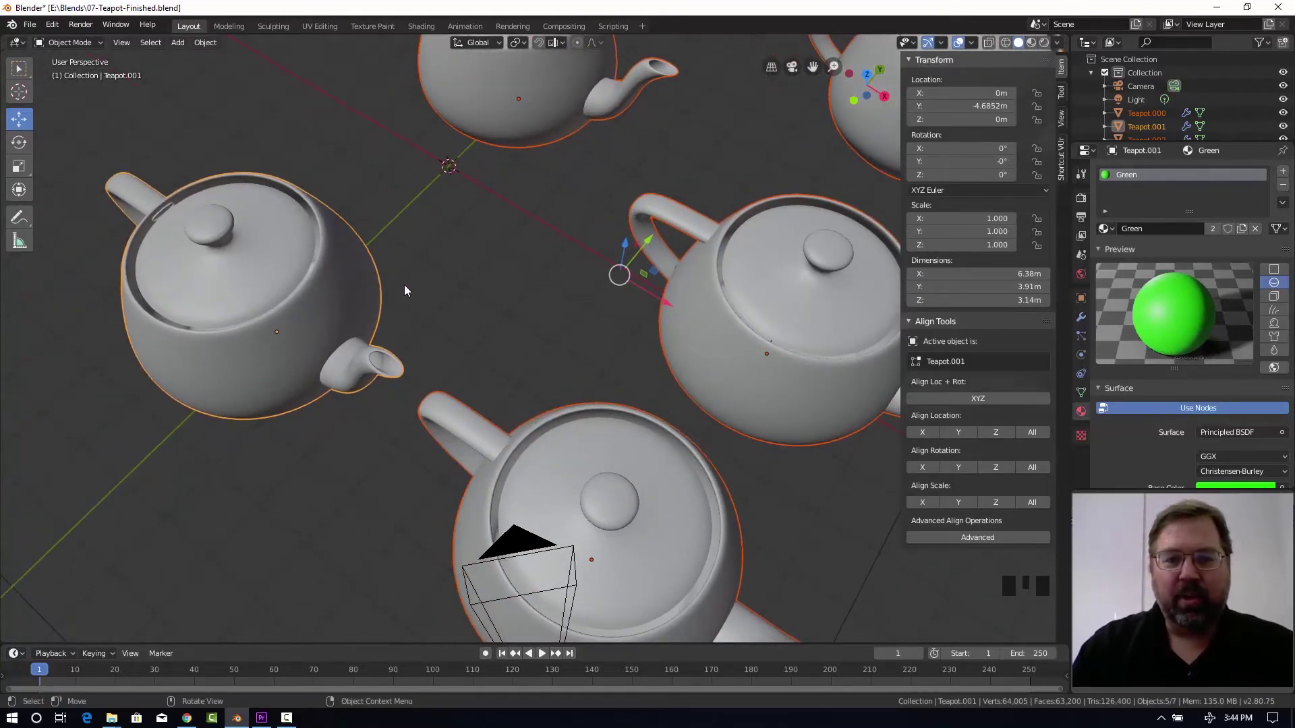
pyautogui.scroll(-2, 445, 301)
pyautogui.keyDown('shift'); pyautogui.moveTo(446, 301); pyautogui.dragTo(405, 310, button='middle'); pyautogui.keyUp('shift')
pyautogui.scroll(-2, 438, 312)
pyautogui.keyDown('shift'); pyautogui.moveTo(491, 315); pyautogui.dragTo(483, 351, button='middle'); pyautogui.keyUp('shift')
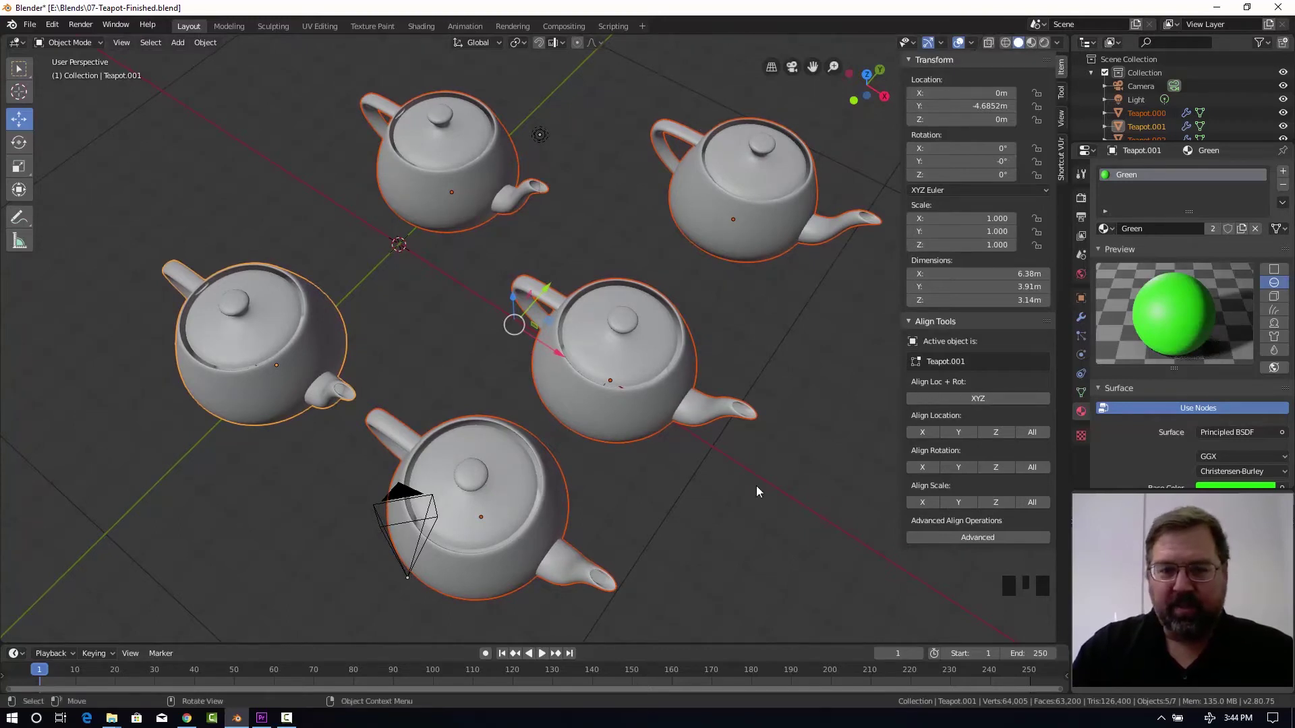
# Align the teapots to X 0 m, then slide the red Teapot.003 to Y 9.8122 m.
pyautogui.click(928, 432)
pyautogui.moveTo(573, 351); pyautogui.dragTo(565, 449, button='middle')
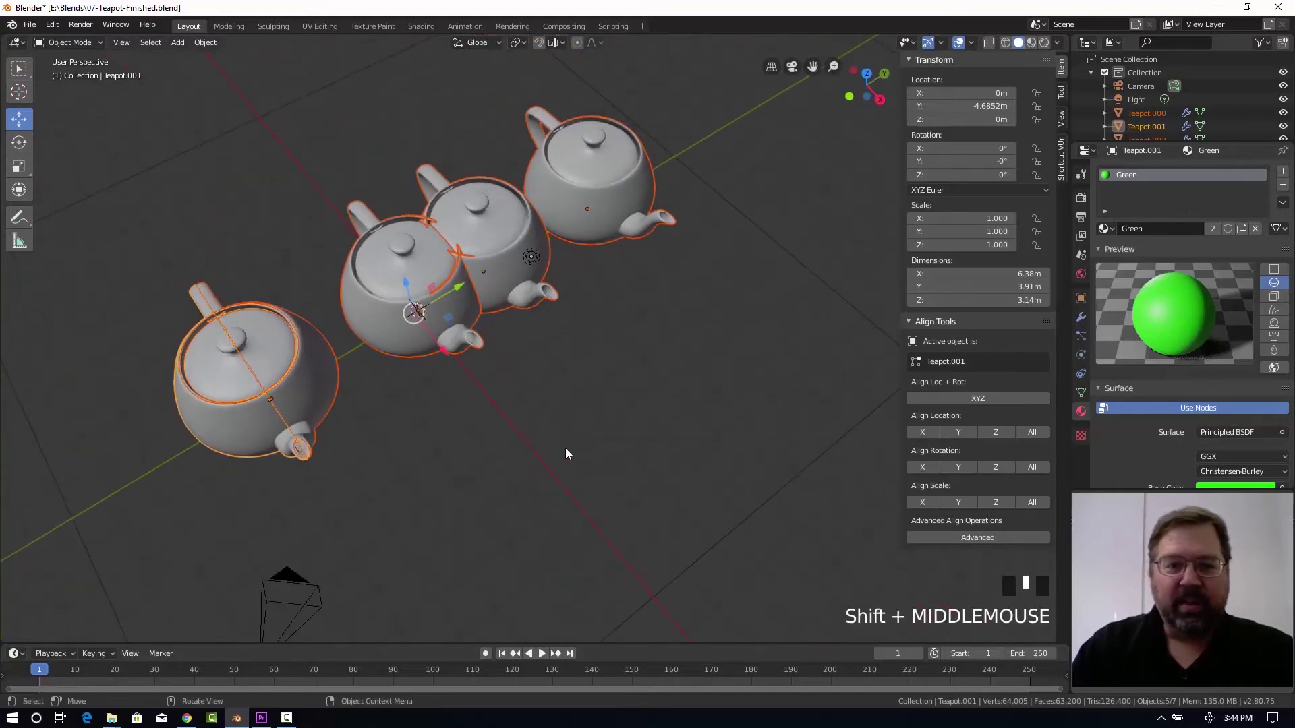
pyautogui.click(289, 397)
pyautogui.moveTo(325, 367); pyautogui.dragTo(170, 461)
pyautogui.click(588, 223)
pyautogui.moveTo(589, 222); pyautogui.dragTo(58, 184, button='middle')
# Rotate the red front teapot about 40° around Z.
pyautogui.click(19, 142)
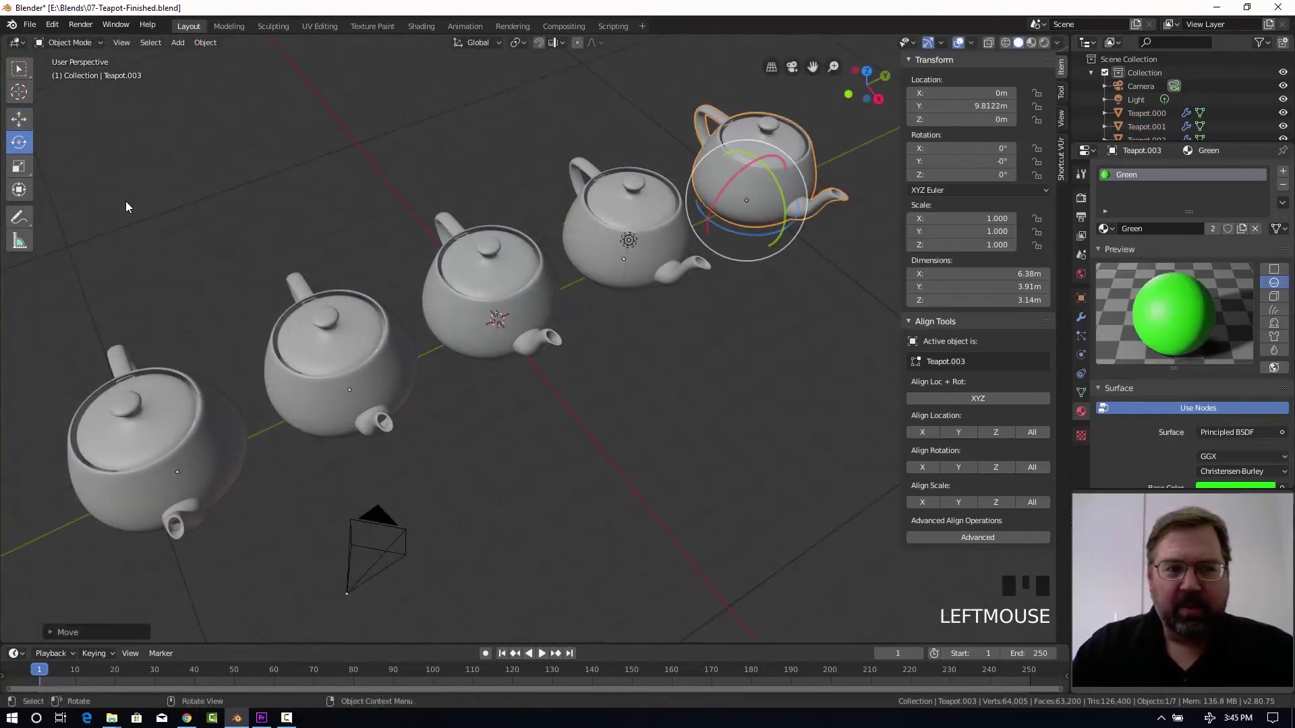
pyautogui.click(115, 438)
pyautogui.moveTo(210, 510); pyautogui.dragTo(230, 472)
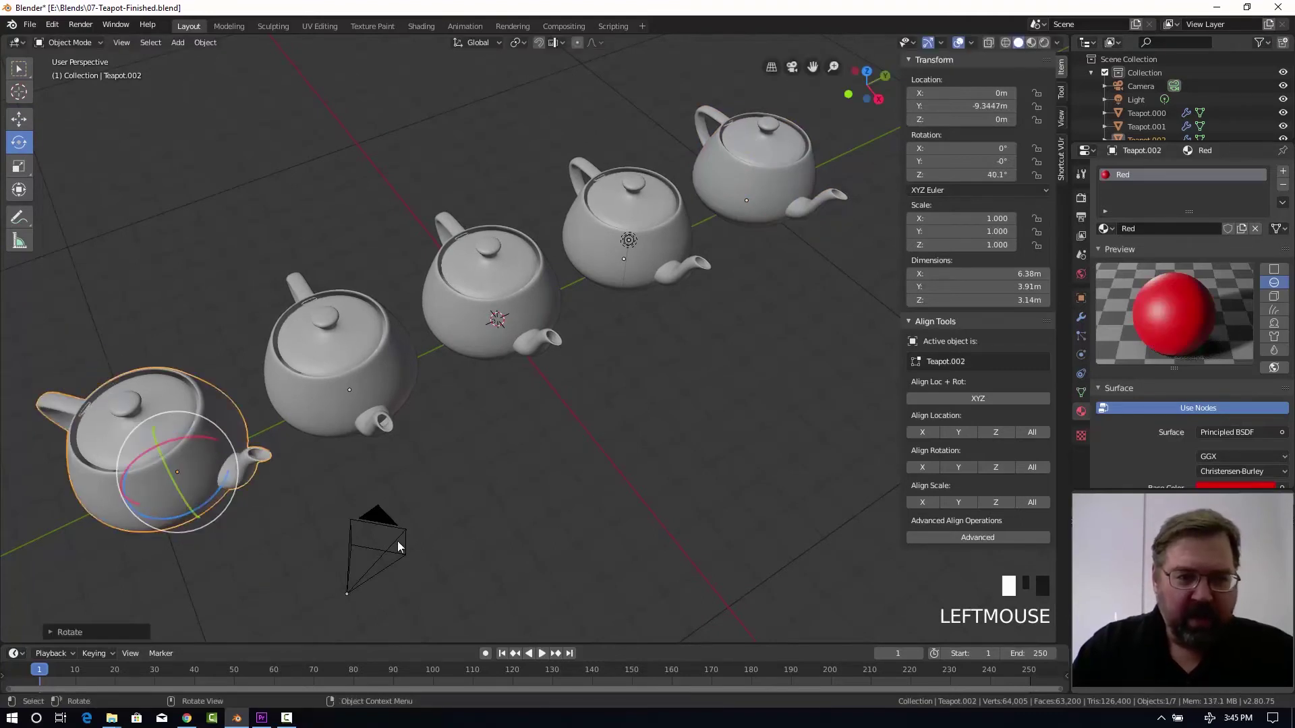
# Select all teapots with the red one active and align their Z rotation to 40.1°.
pyautogui.click(752, 194)
pyautogui.keyDown('shift'); pyautogui.click(633, 233); pyautogui.keyUp('shift')
pyautogui.keyDown('shift'); pyautogui.click(495, 290); pyautogui.keyUp('shift')
pyautogui.keyDown('shift'); pyautogui.click(339, 357); pyautogui.keyUp('shift')
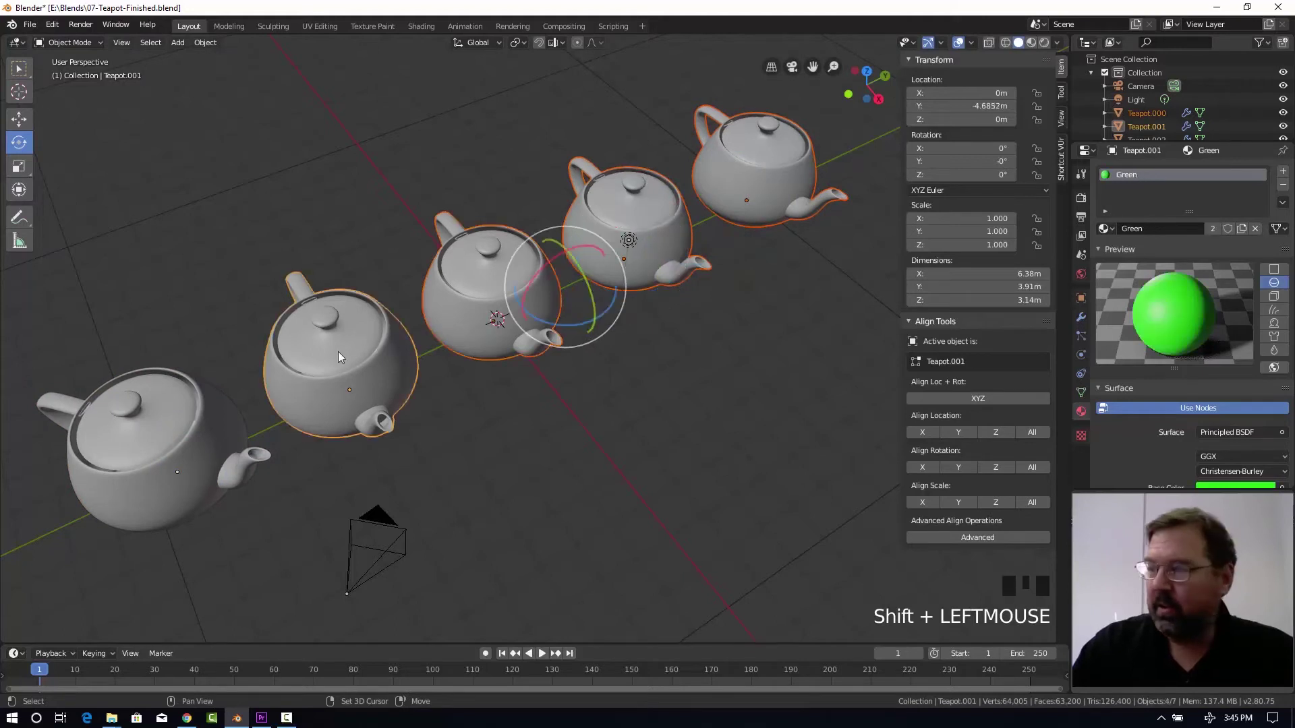
pyautogui.keyDown('shift'); pyautogui.click(188, 395); pyautogui.keyUp('shift')
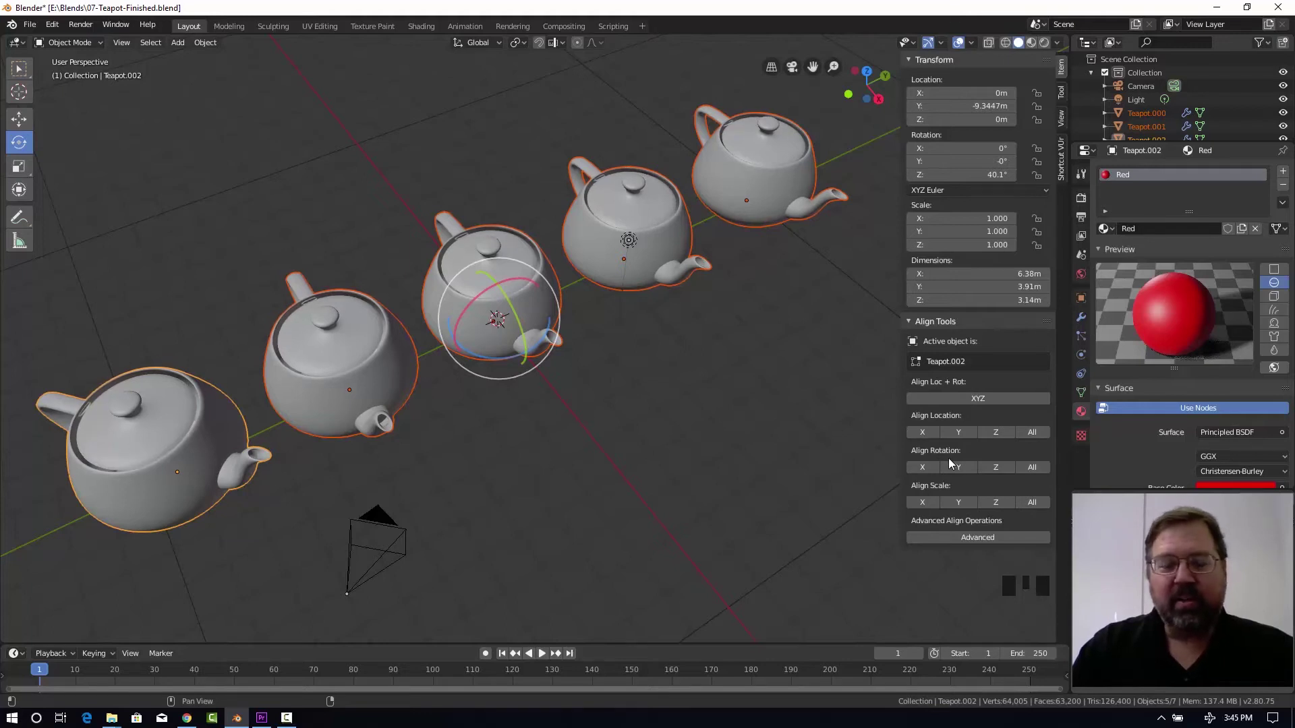
pyautogui.moveTo(500, 484); pyautogui.dragTo(742, 227, button='middle')
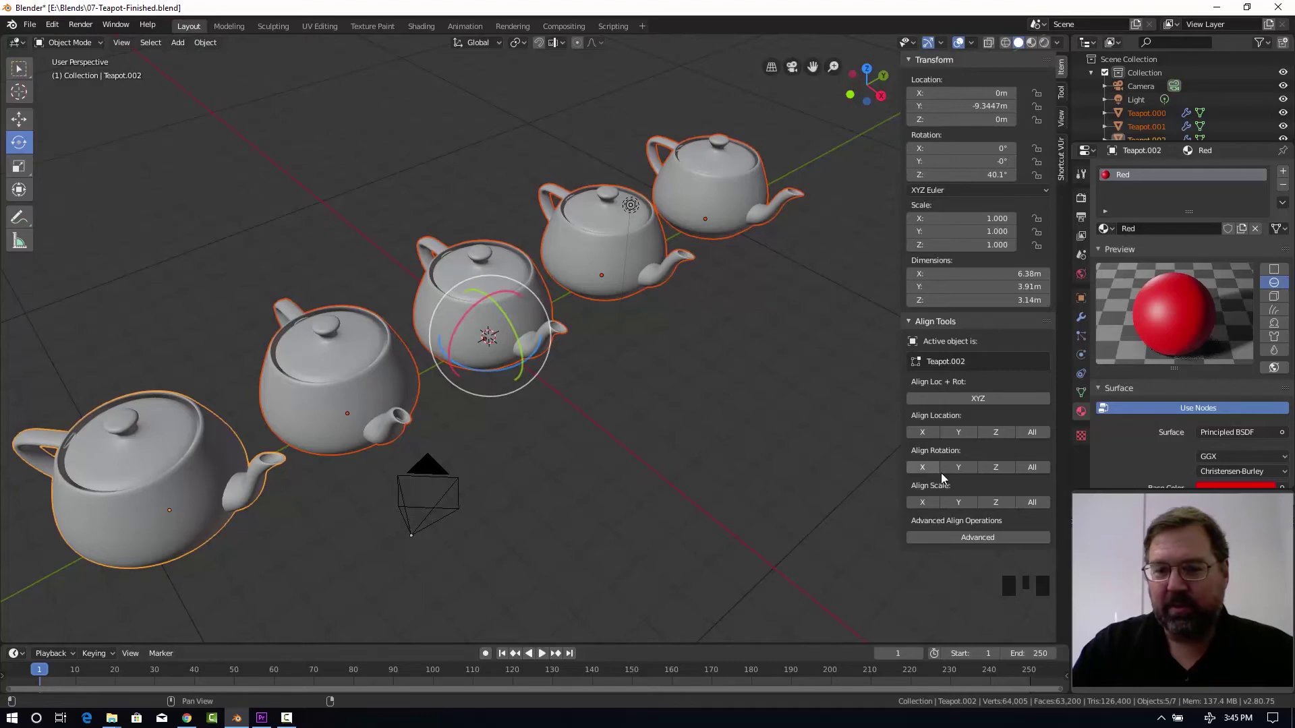
pyautogui.click(997, 468)
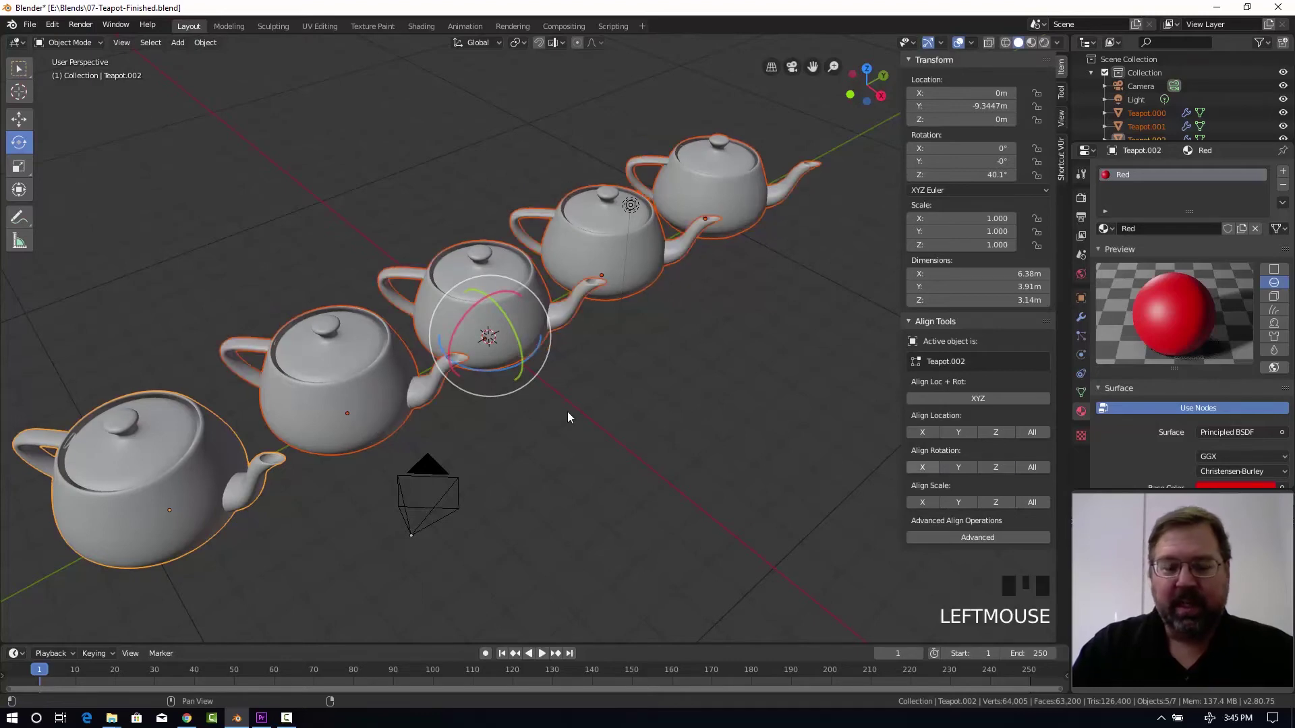
pyautogui.moveTo(568, 412); pyautogui.dragTo(809, 157, button='middle')
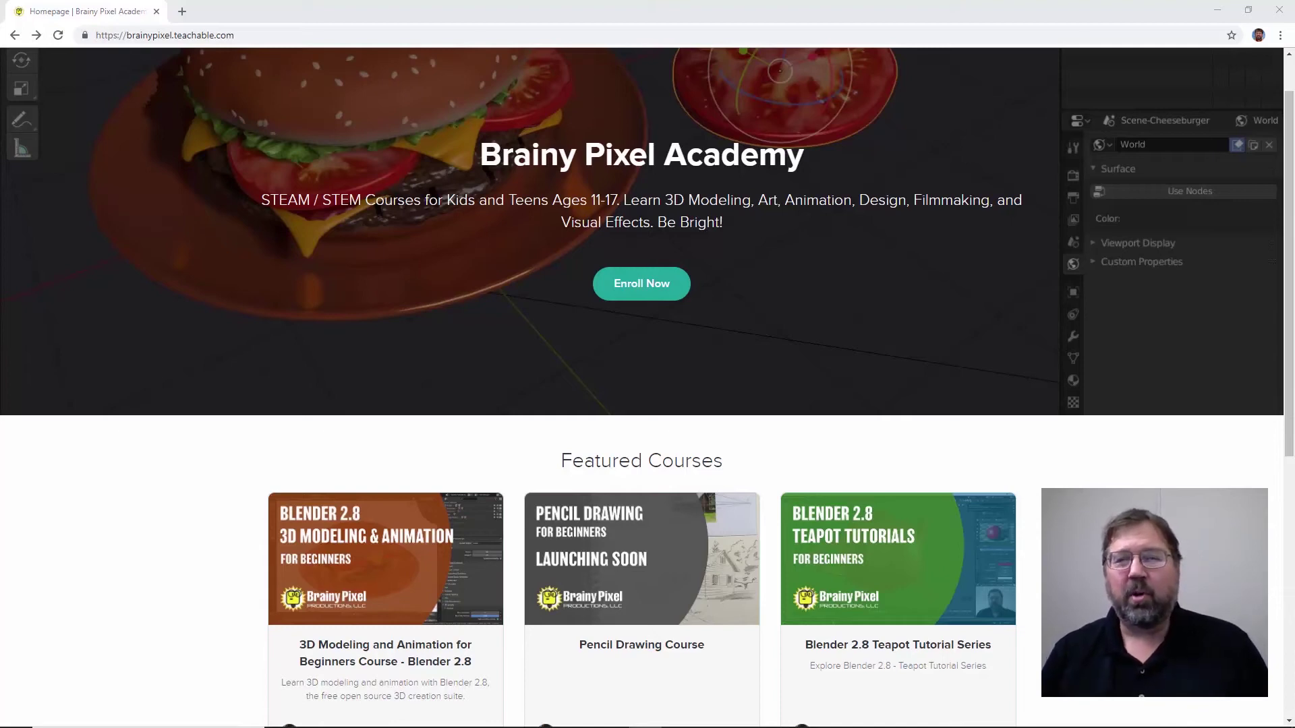
# Open the 3D Modeling and Animation for Beginners course and scroll its lessons to Lesson 10.
pyautogui.click(473, 542)
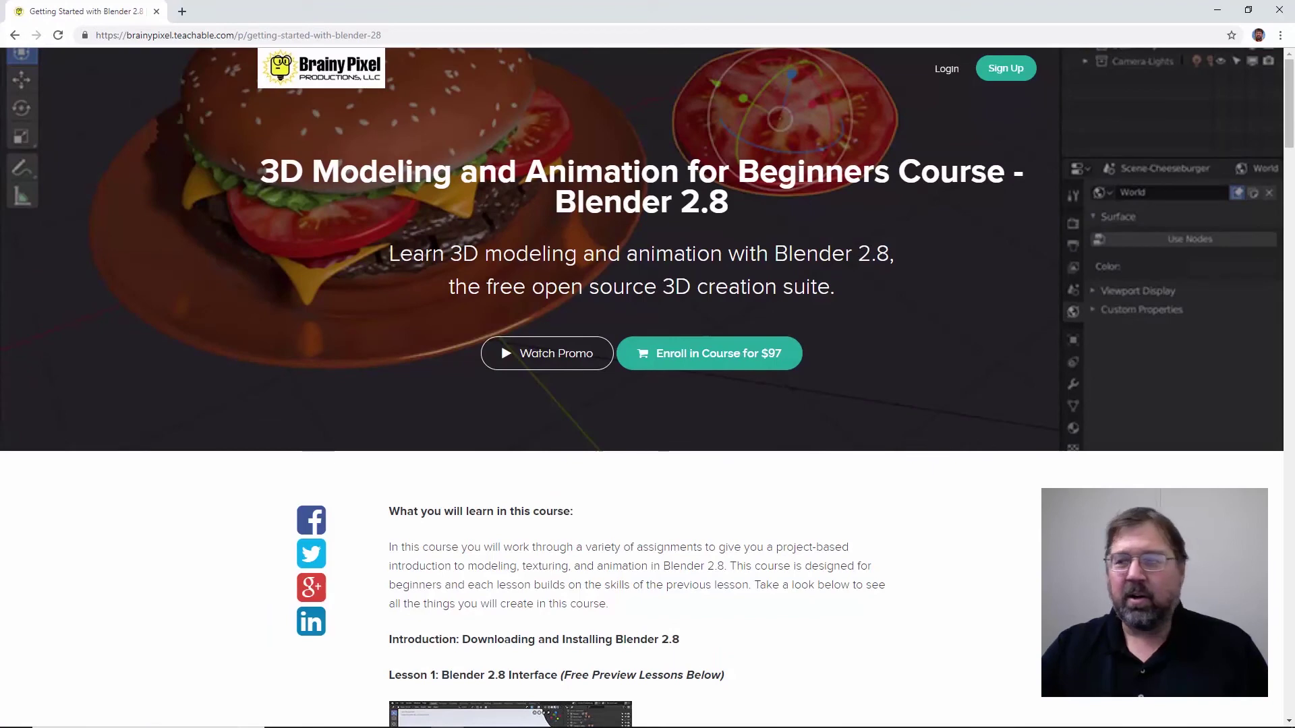
pyautogui.moveTo(1290, 135); pyautogui.dragTo(1289, 272)
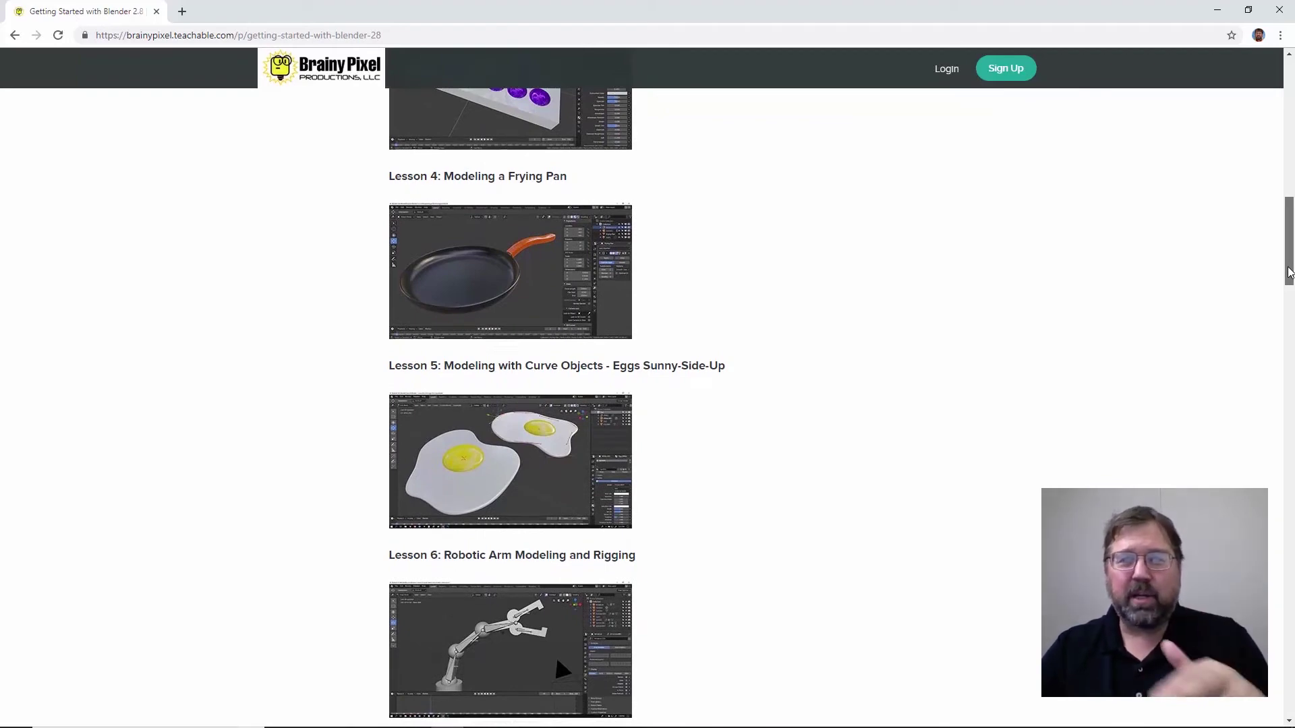
pyautogui.moveTo(1289, 272); pyautogui.dragTo(1288, 320)
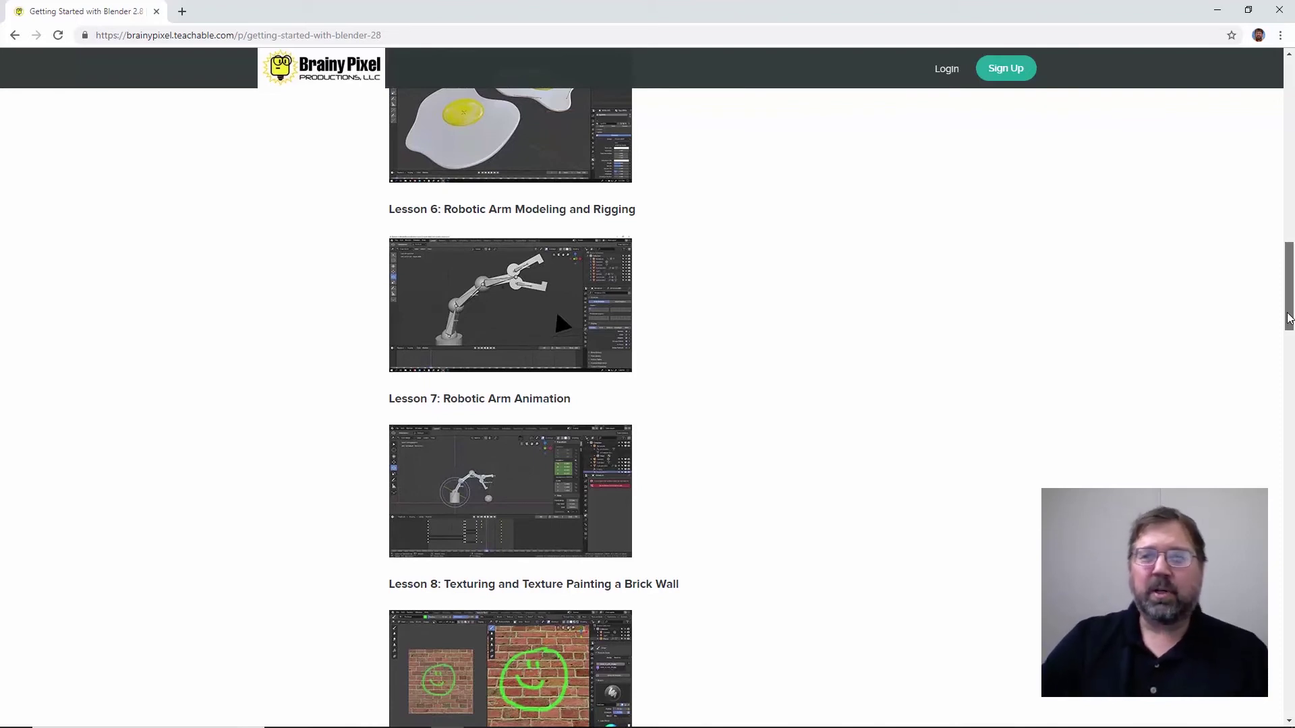
pyautogui.moveTo(1289, 320); pyautogui.dragTo(1288, 364)
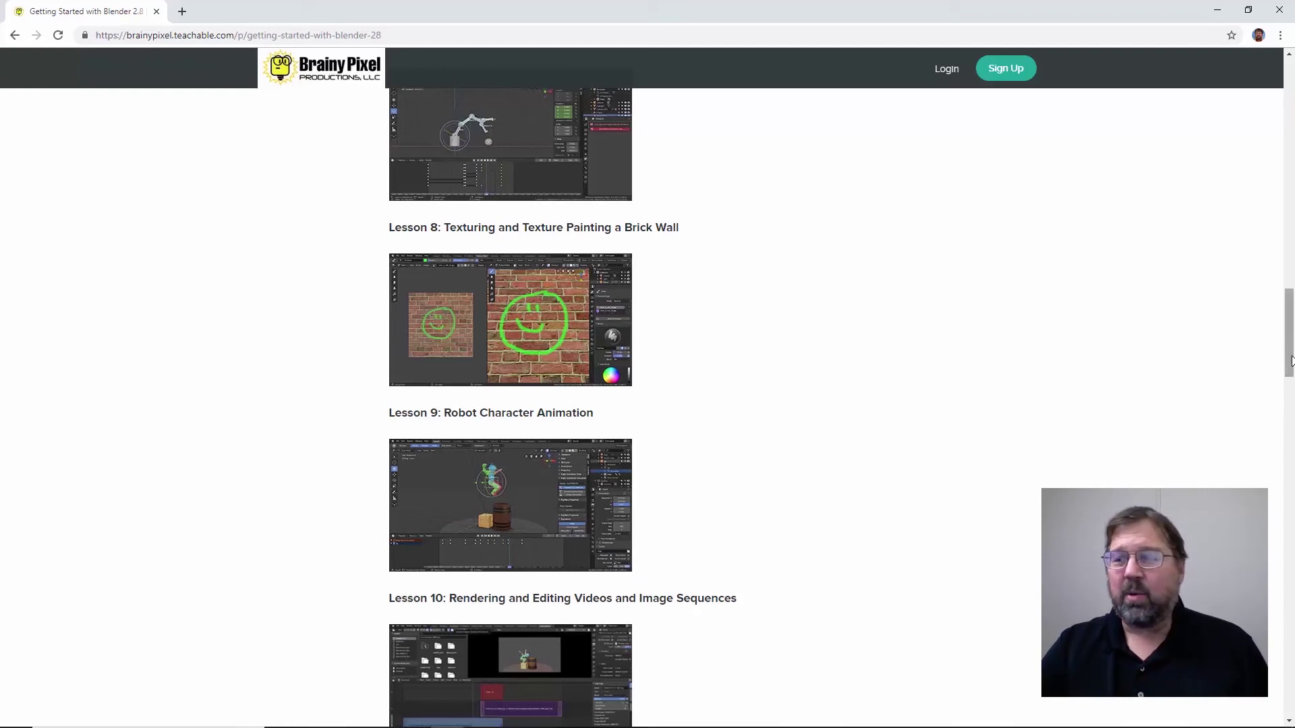
pyautogui.scroll(-2, 1288, 376)
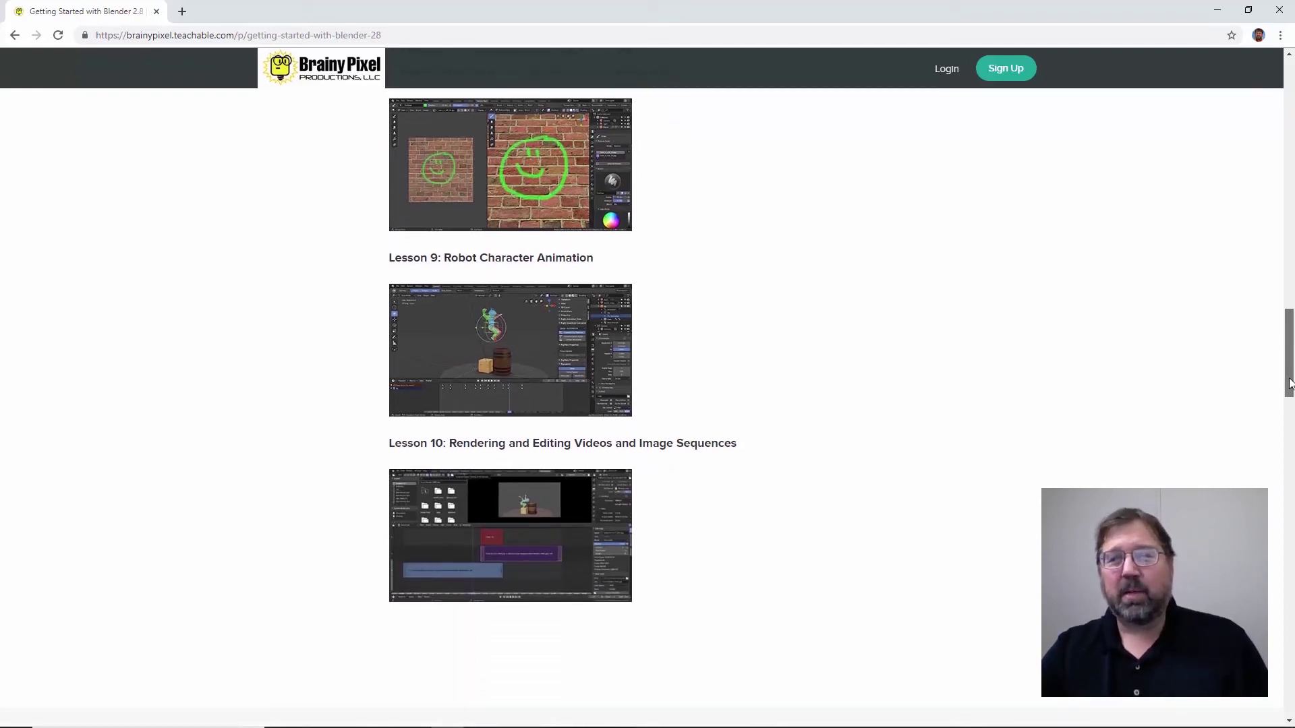
pyautogui.moveTo(1289, 382); pyautogui.dragTo(1289, 402)
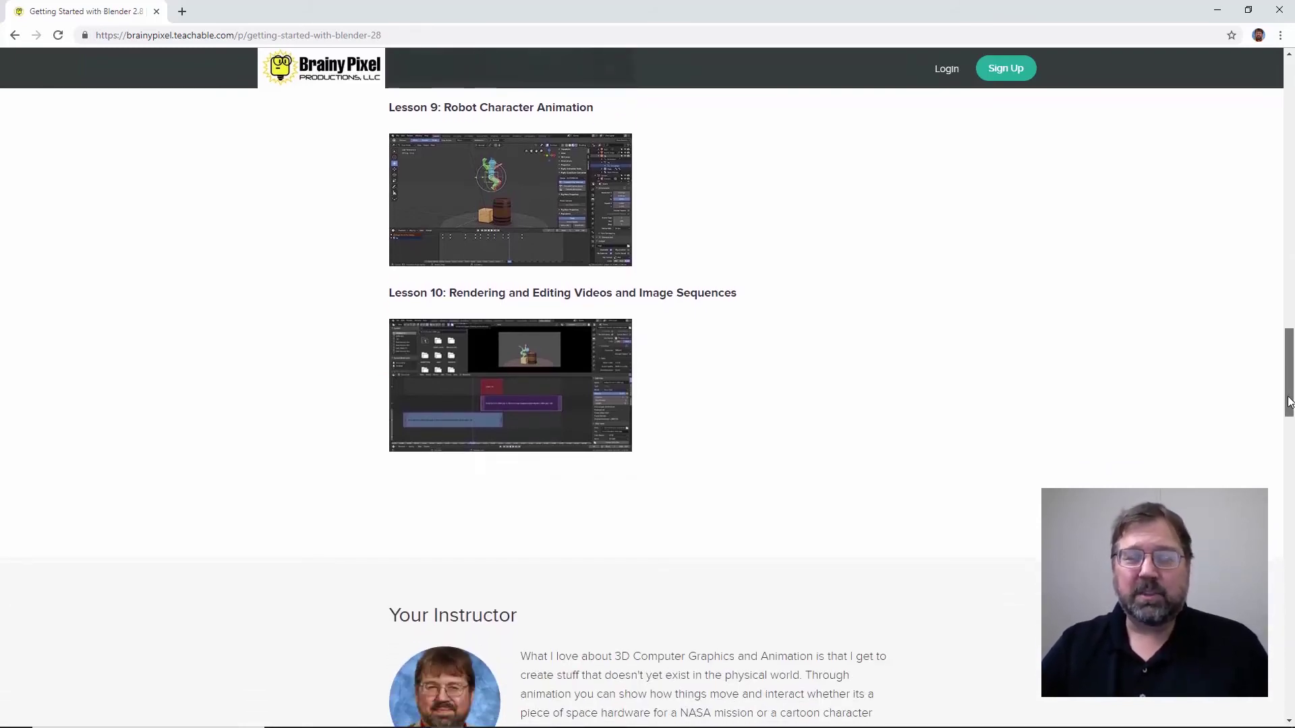
pyautogui.moveTo(1289, 402); pyautogui.dragTo(1293, 127)
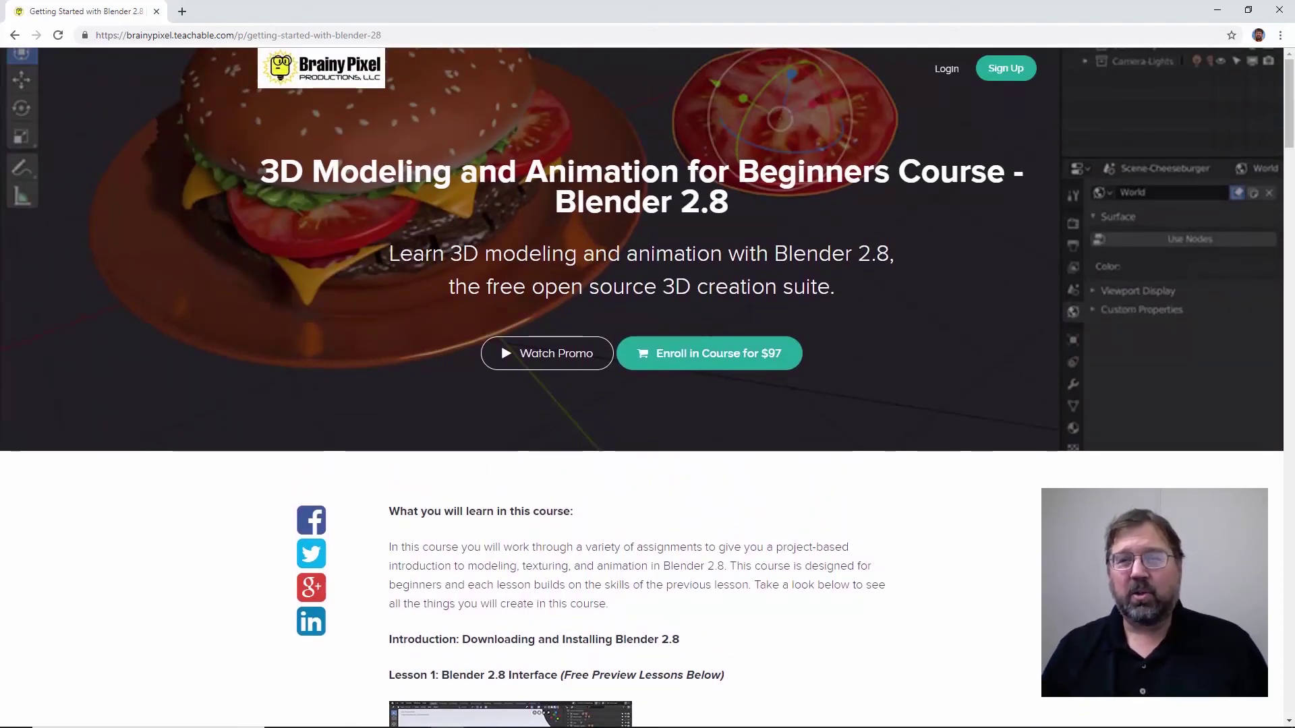